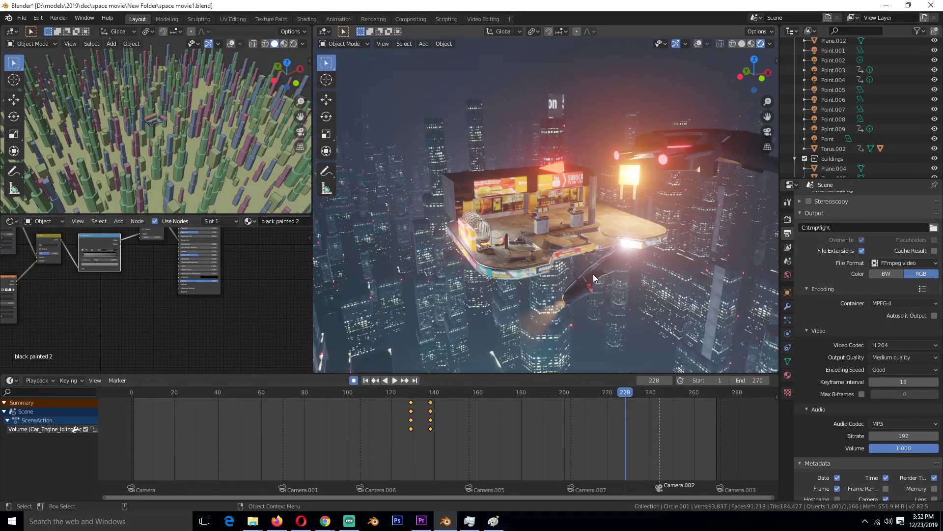
Switch to the Chrome window showing the TopChannel1on1 YouTube page
mouse_move(594, 274)
shift+middle_down()
mouse_move(585, 285)
mouse_move(603, 267)
shift+middle_up()
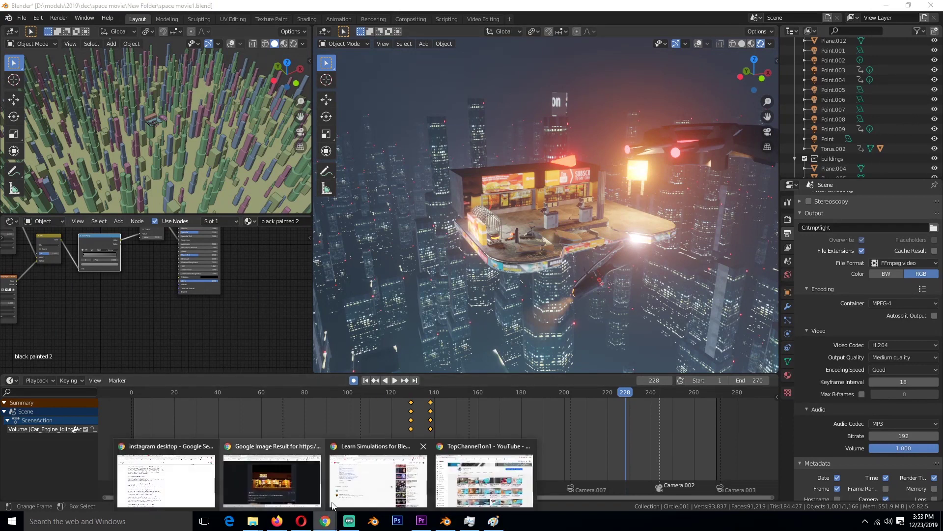
click(455, 484)
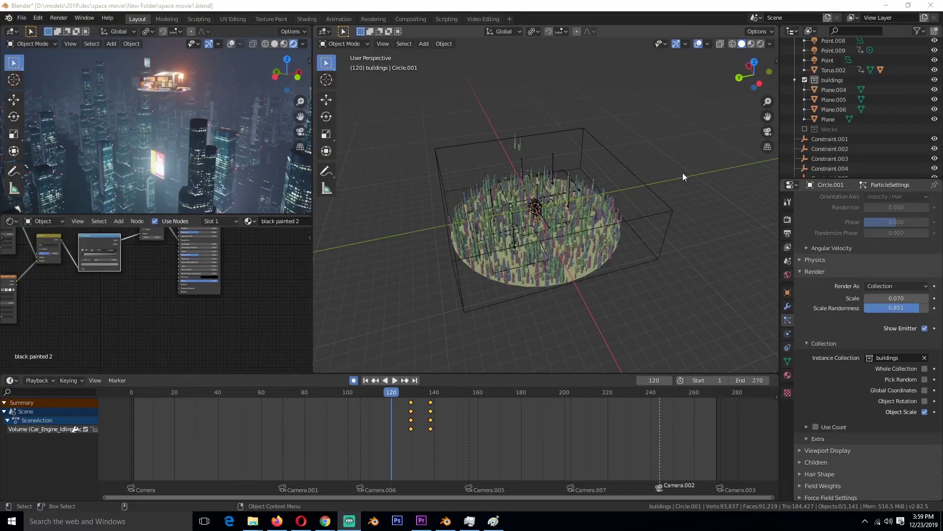
Isolate the circular city base in local view and examine its scattered buildings and particle settings
scroll(685, 174, up, 10)
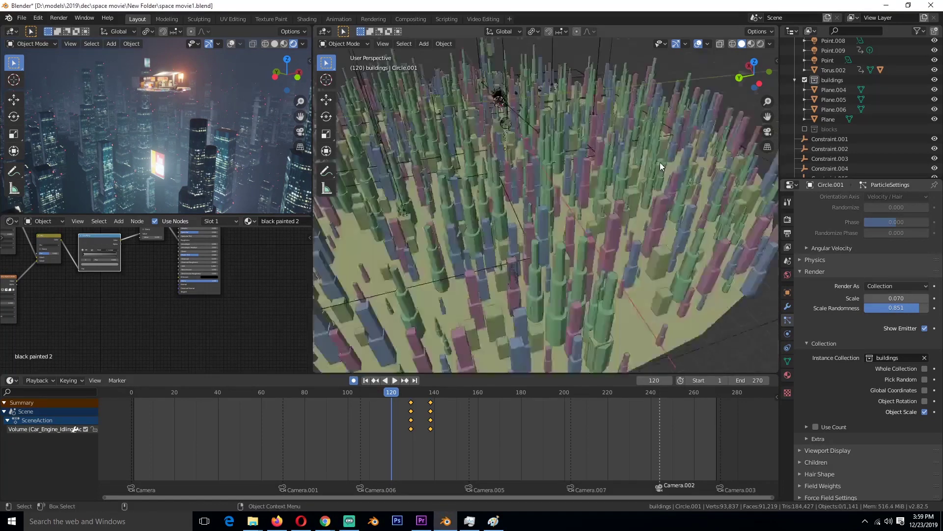
scroll(508, 288, down, 8)
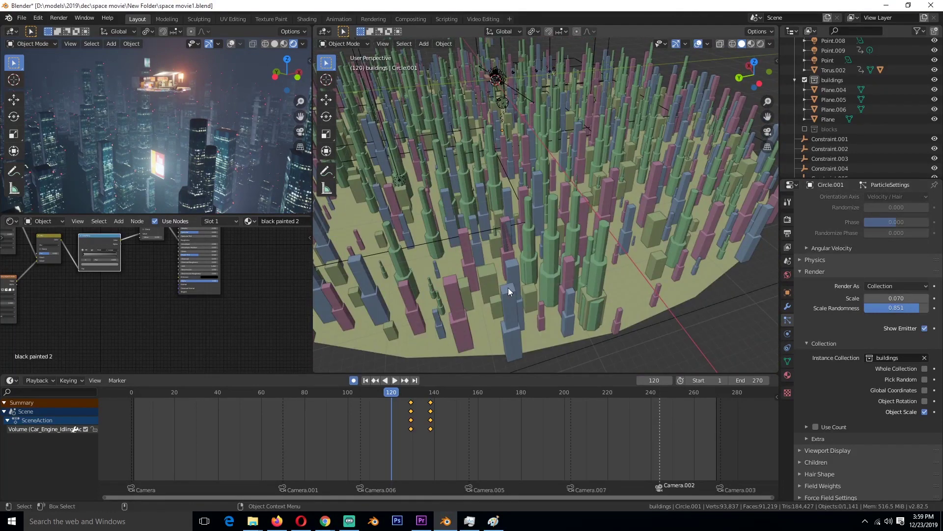
click(641, 311)
key(KP_Divide)
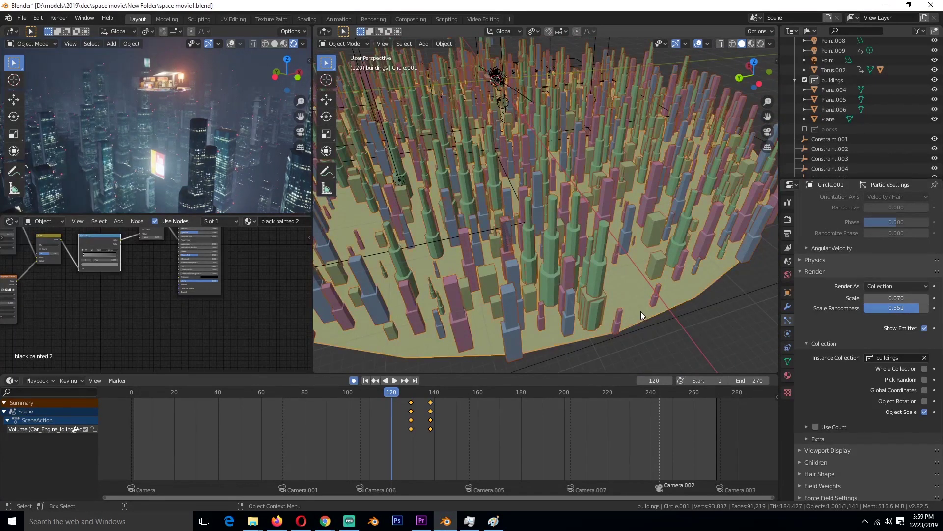
scroll(583, 207, up, 6)
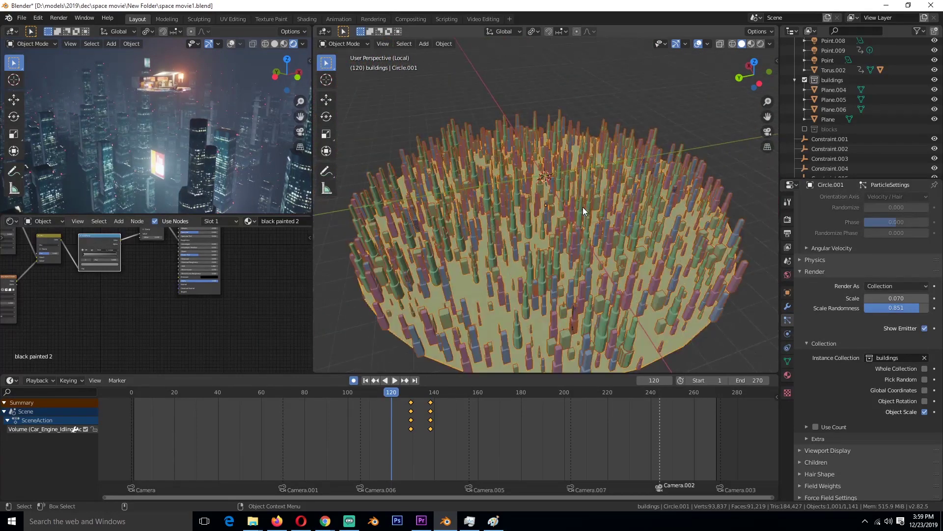
scroll(629, 227, down, 10)
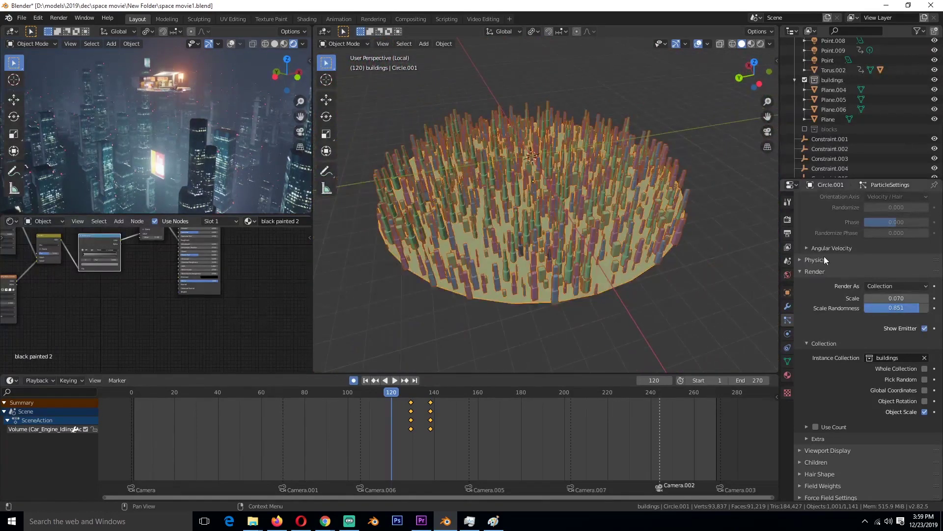
scroll(635, 249, up, 4)
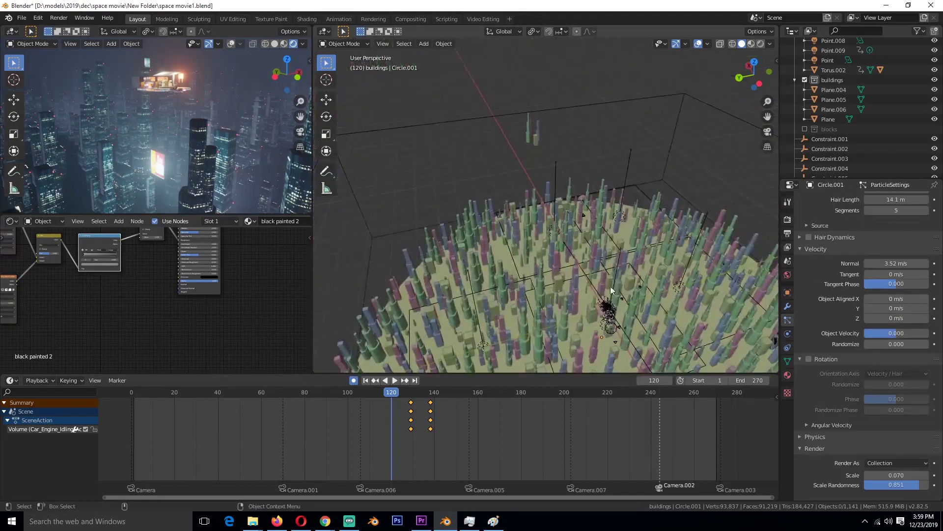
Frame the four source building models beside the city and show them in Material Preview shading
scroll(614, 287, up, 3)
drag(539, 114, 541, 115)
key(KP_Decimal)
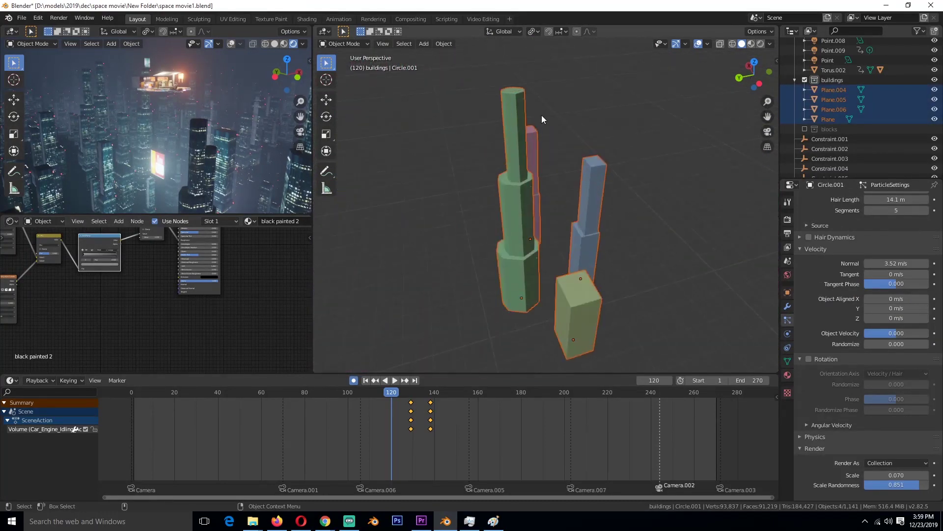
key(alt+a)
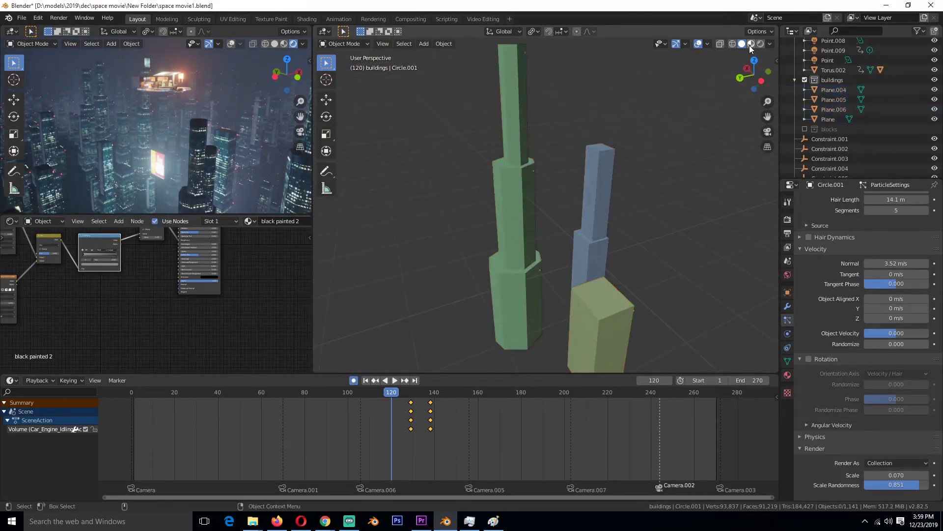
click(750, 45)
scroll(512, 164, down, 4)
middle_drag(512, 164, 423, 201)
scroll(547, 235, up, 4)
scroll(546, 235, down, 4)
middle_drag(547, 234, 660, 270)
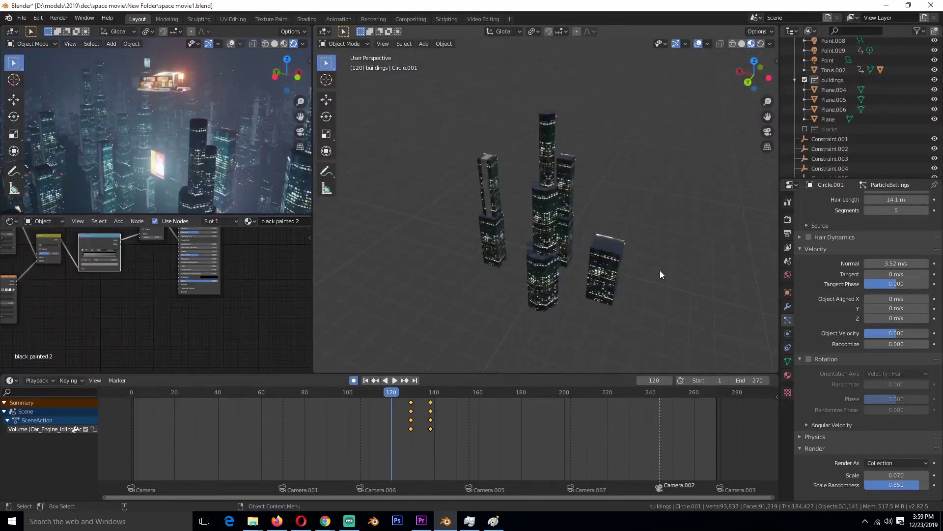
Select the tall stepped tower and the low block building in turn to examine their lit-window materials
scroll(590, 275, up, 3)
click(556, 286)
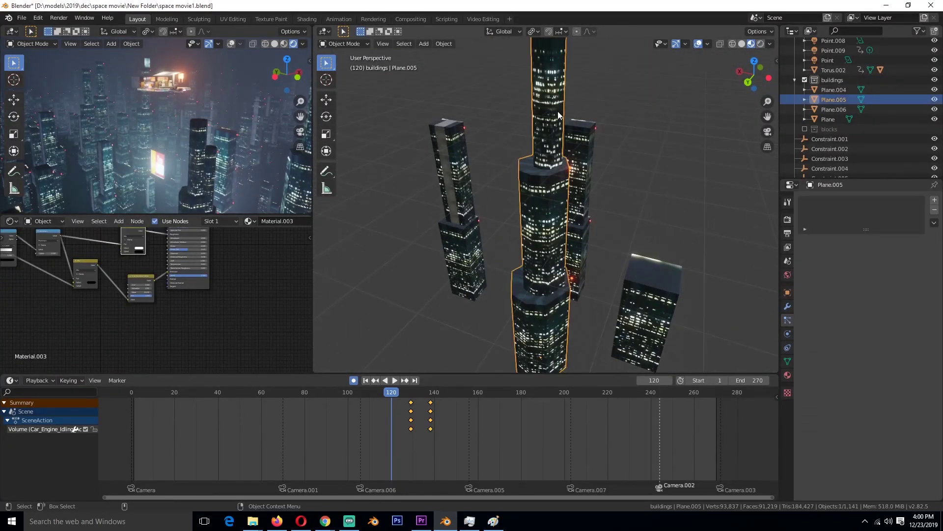
click(651, 294)
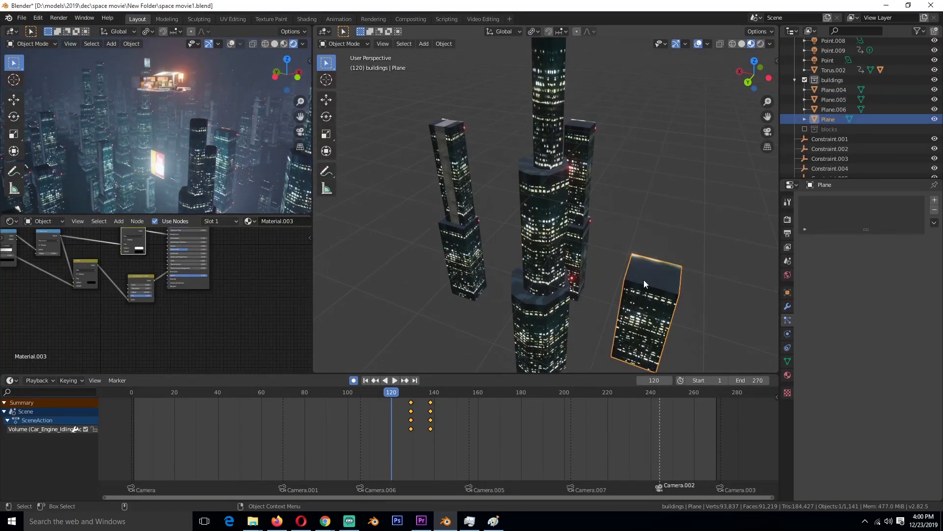
middle_drag(644, 280, 640, 308)
scroll(621, 245, down, 8)
scroll(620, 248, up, 6)
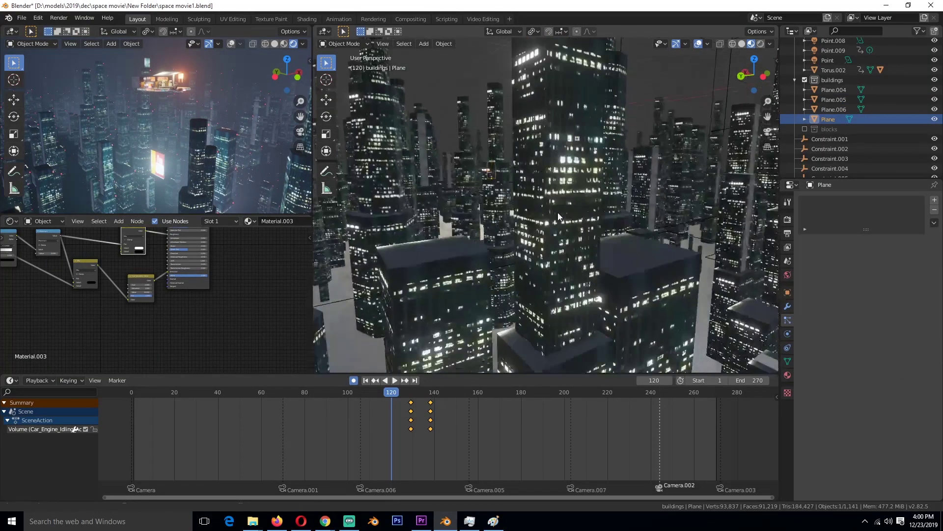
Select the circular city base and the large box enclosing the city to inspect how the scene is laid out
click(559, 212)
scroll(565, 220, down, 6)
middle_drag(565, 220, 423, 165)
scroll(621, 233, down, 2)
click(621, 233)
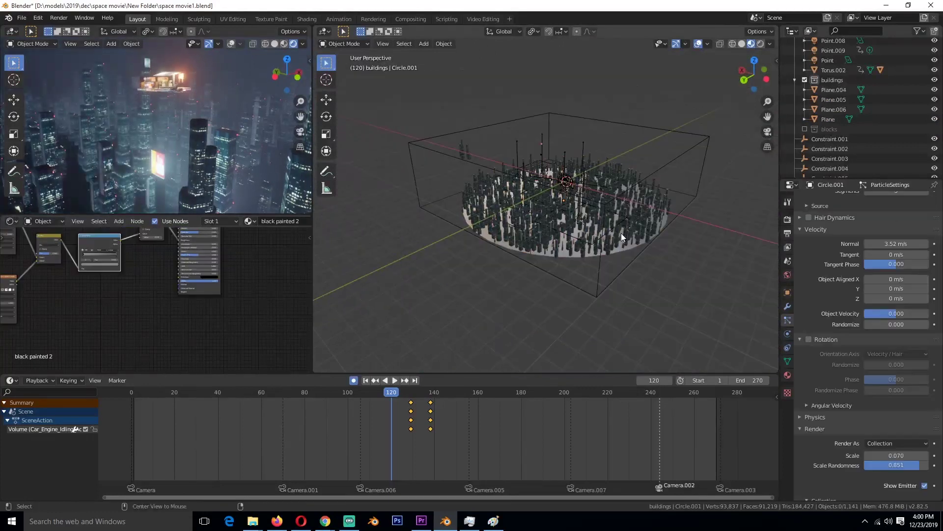
click(668, 101)
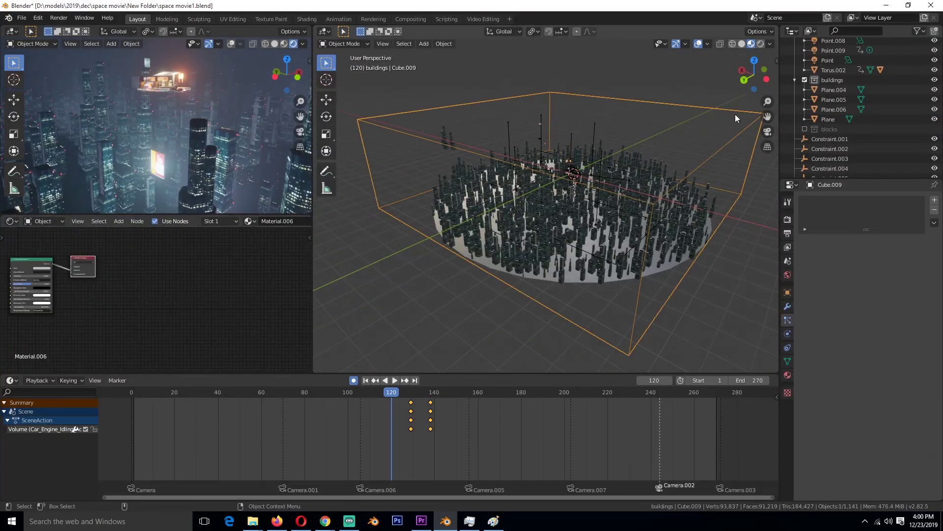
middle_drag(661, 175, 607, 140)
scroll(593, 161, up, 4)
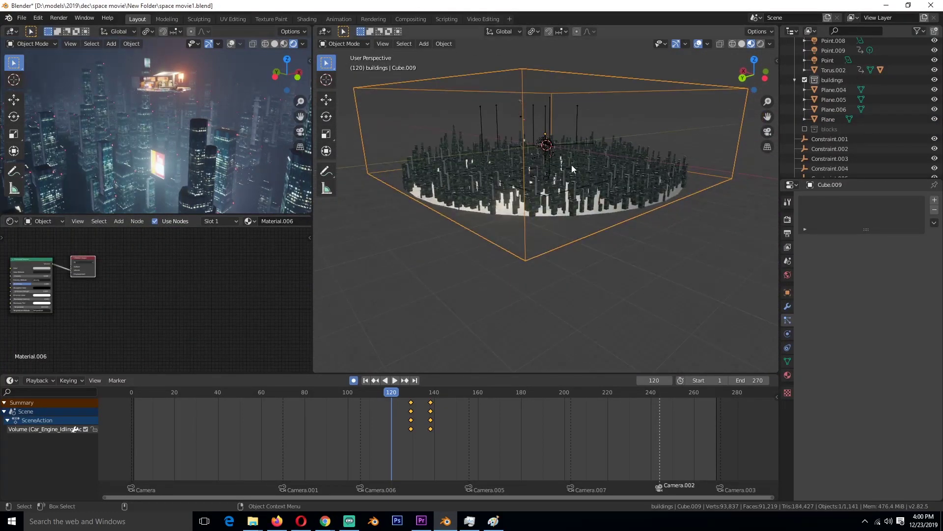
Select the advertising strip around the edge of the floating platform and go to frame 89
right_click(538, 89)
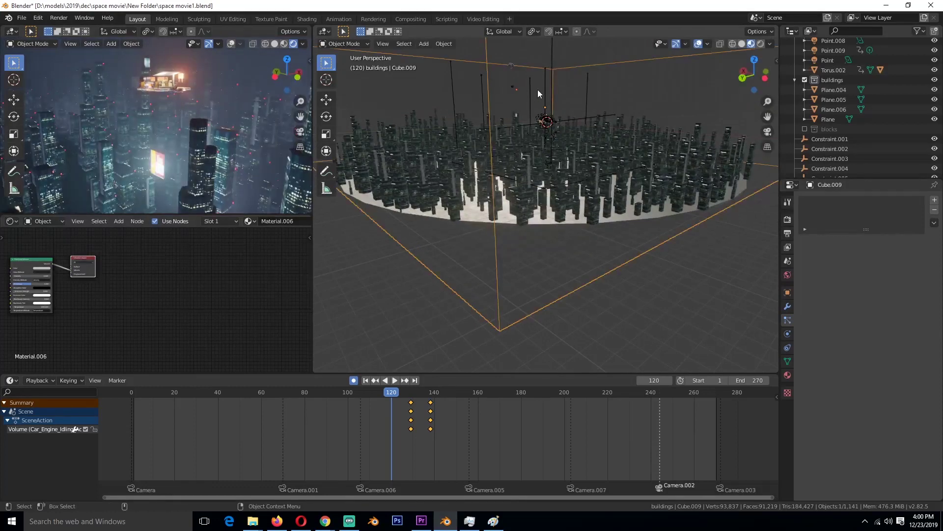
click(537, 90)
click(544, 90)
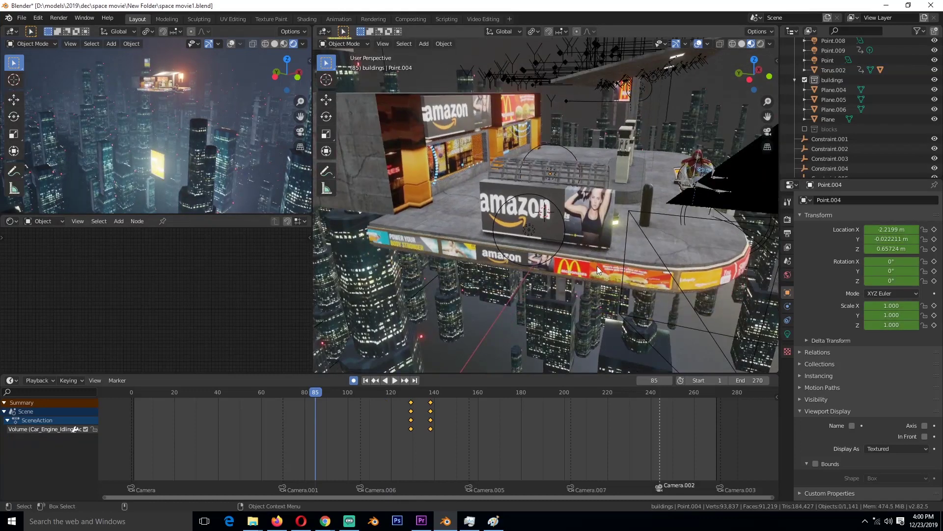
click(597, 266)
click(323, 426)
middle_drag(152, 295, 163, 302)
Load banner.jpg in the image editor and view the whole banner strip in a maximized area
click(894, 31)
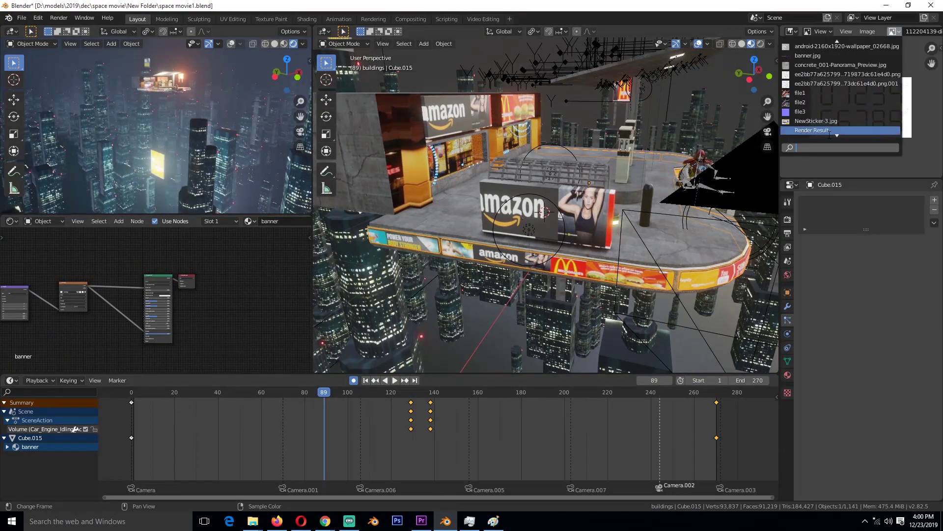
click(836, 56)
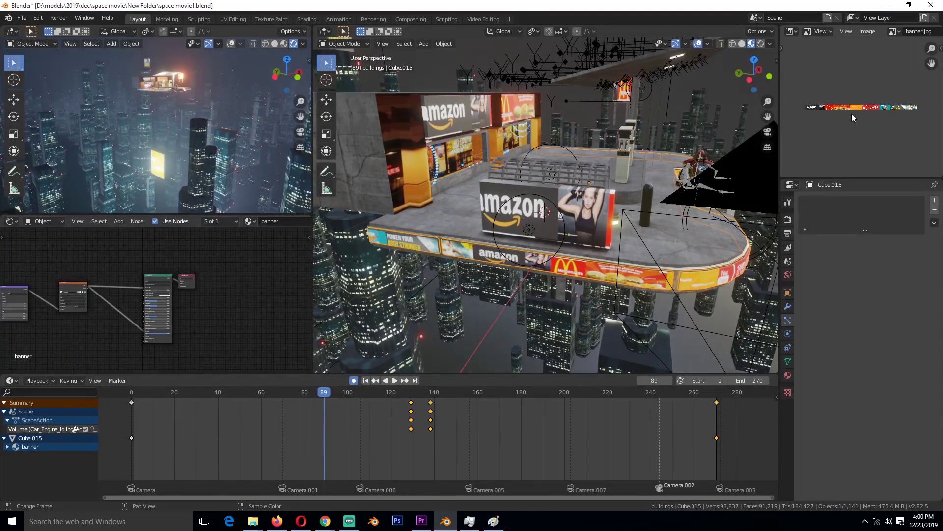
key(ctrl+space)
scroll(554, 278, up, 5)
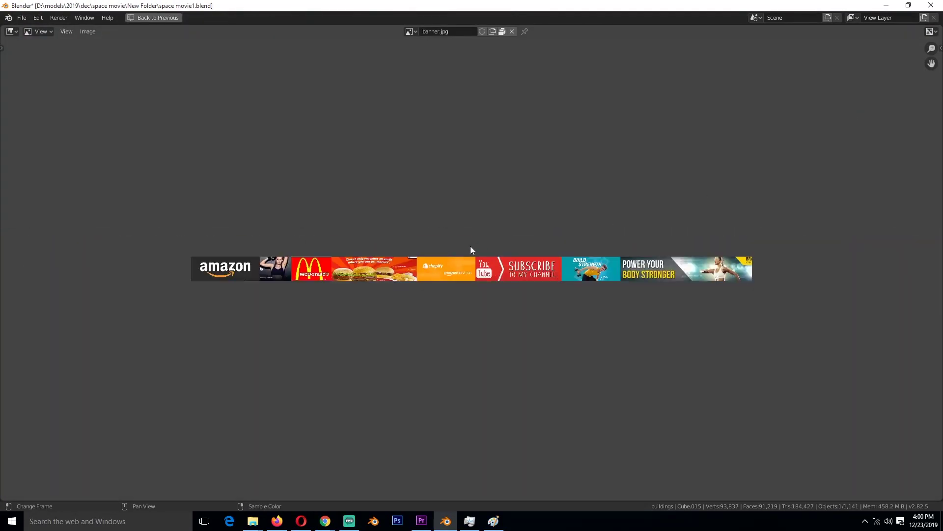
key(ctrl+space)
Examine the Combine XYZ and Mapping nodes that position the texture in the banner material
middle_drag(13, 307, 170, 293)
scroll(170, 293, up, 2)
middle_drag(76, 288, 142, 285)
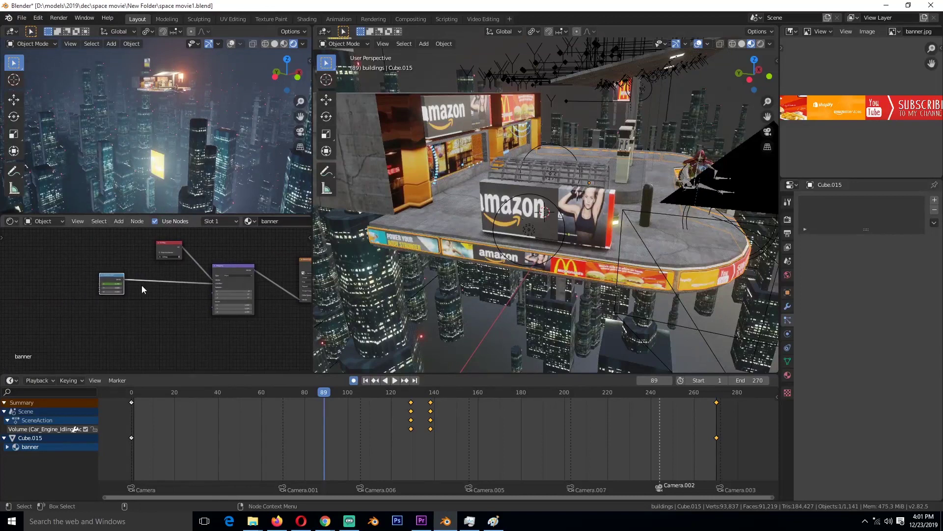
scroll(141, 289, up, 3)
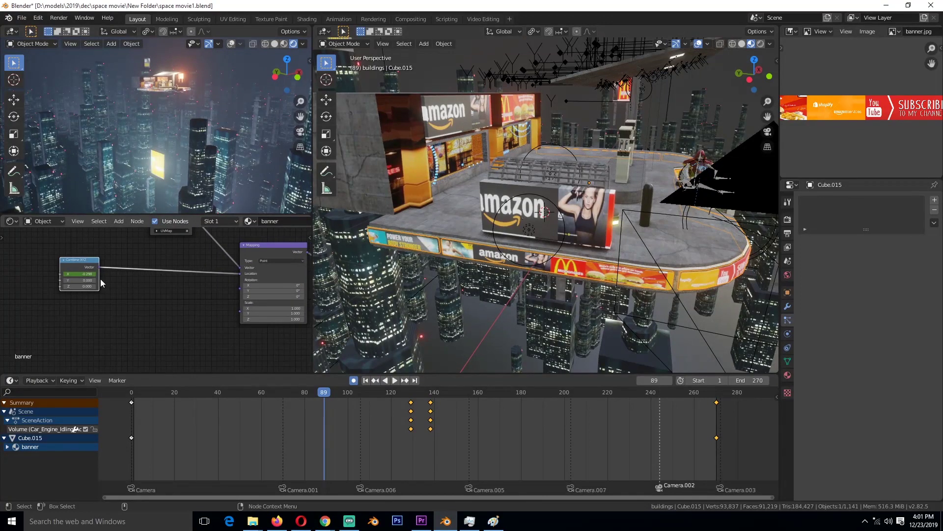
scroll(145, 278, up, 2)
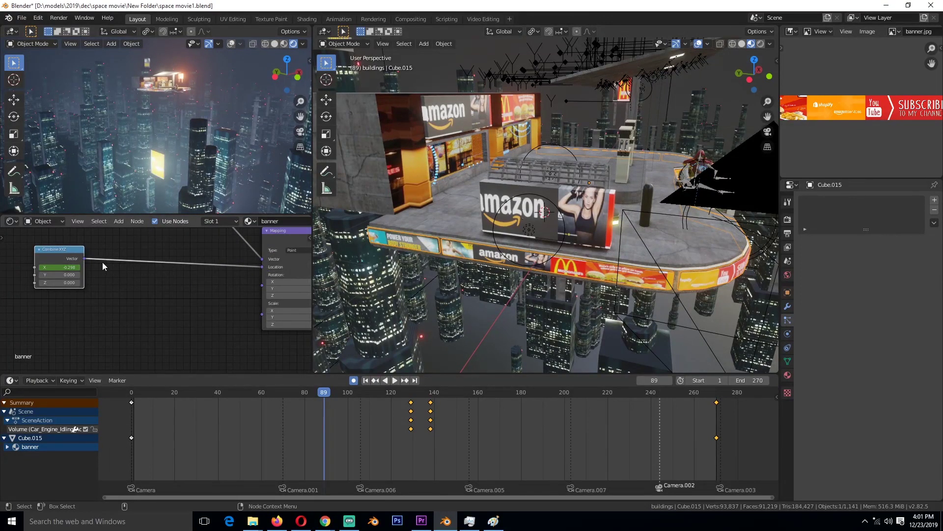
Disconnect Combine XYZ from the Mapping node's Location input, then link it back to Location
drag(263, 269, 246, 272)
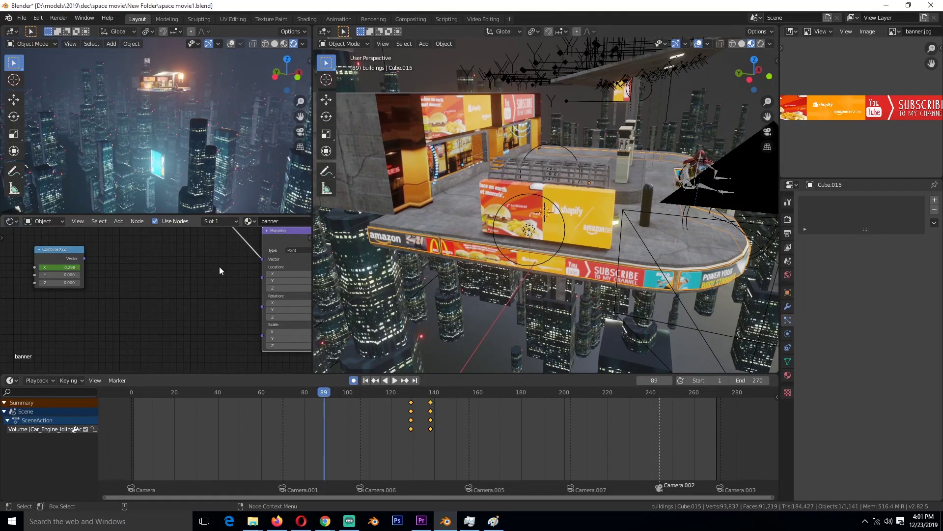
scroll(273, 267, down, 1)
middle_drag(273, 267, 194, 270)
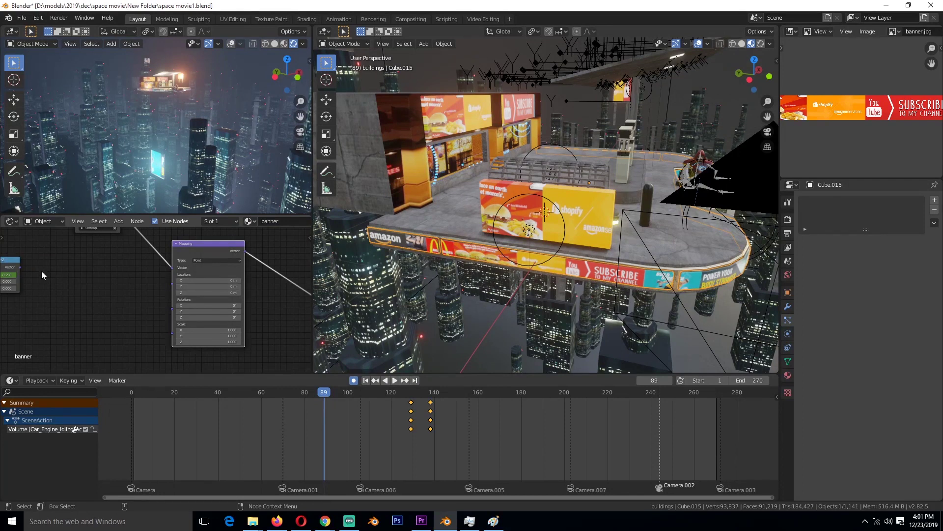
drag(22, 267, 175, 281)
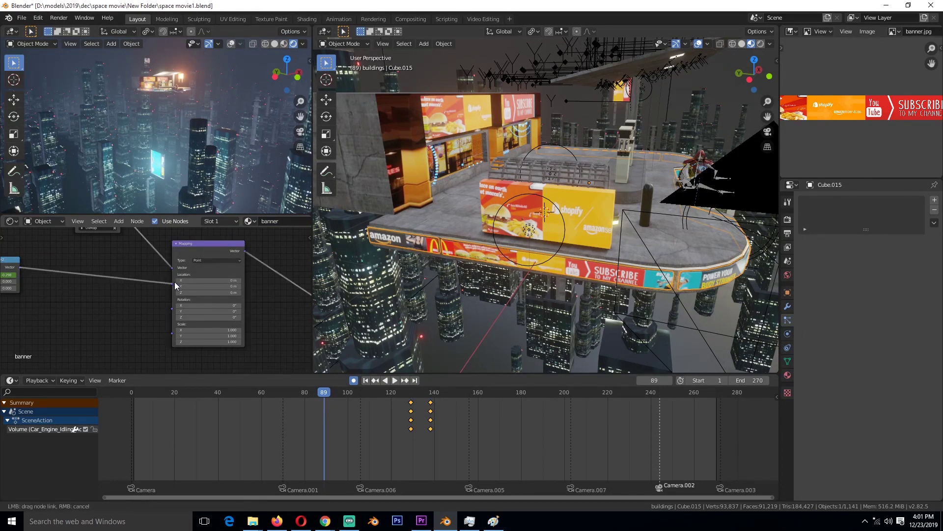
Play the scrolling banner animation from frame 89 and stop it at frame 96
middle_drag(75, 268, 99, 263)
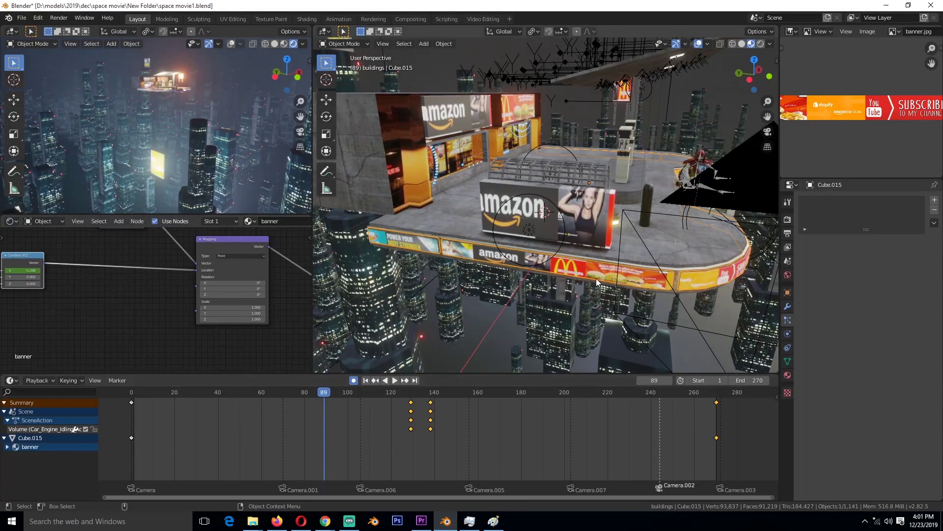
key(space)
key(space)
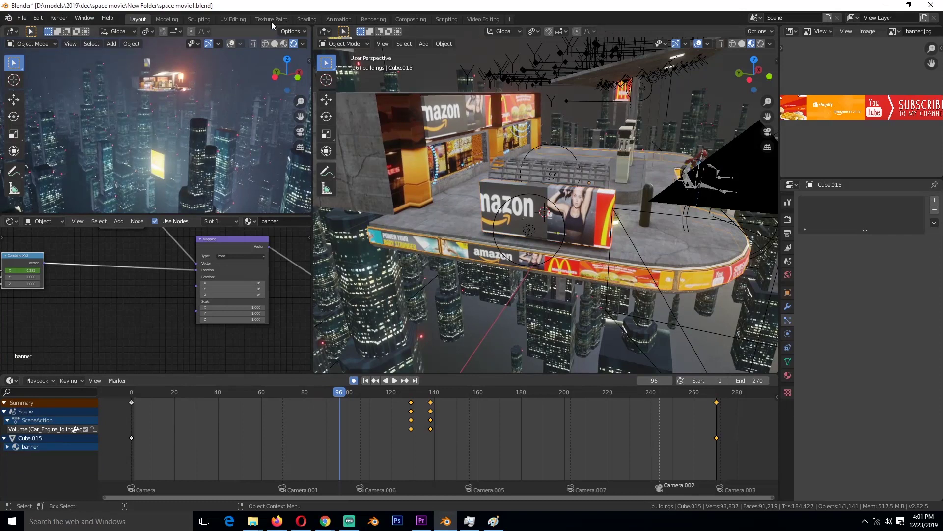
Switch to the UV Editing workspace and return the banner object to Object Mode
click(244, 19)
scroll(266, 313, down, 5)
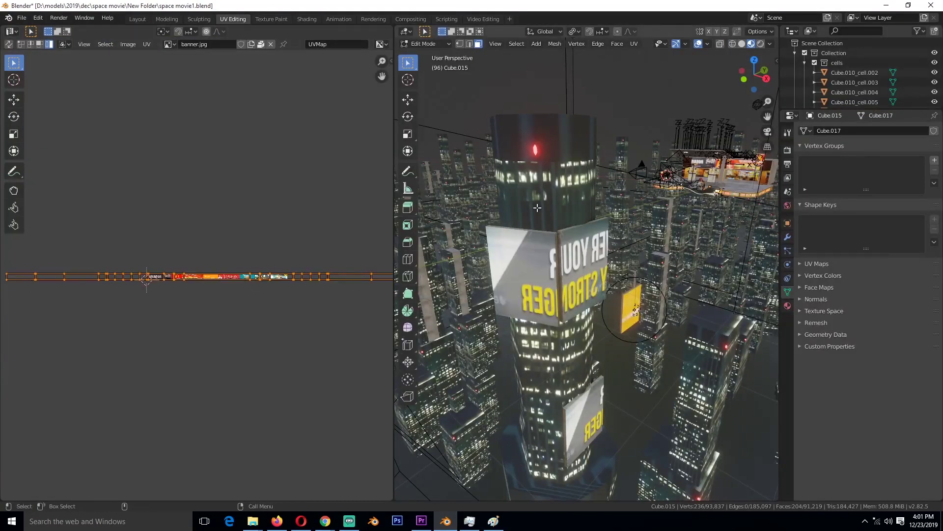
key(Tab)
scroll(231, 285, up, 4)
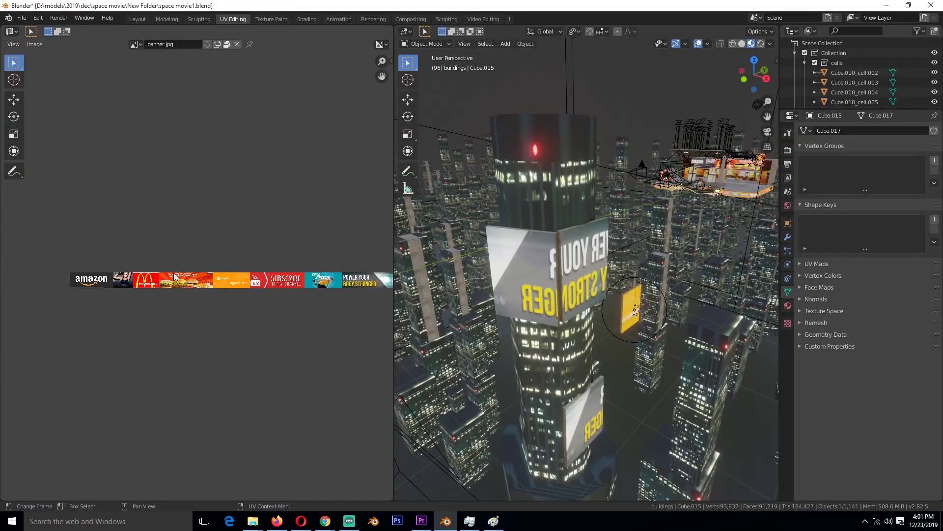
middle_drag(285, 275, 256, 283)
Select the upper billboard plane on the tower and inspect how the banner image is displayed on it
middle_drag(617, 212, 593, 216)
click(602, 253)
mouse_move(602, 252)
middle_down()
mouse_move(557, 252)
mouse_move(584, 254)
middle_up()
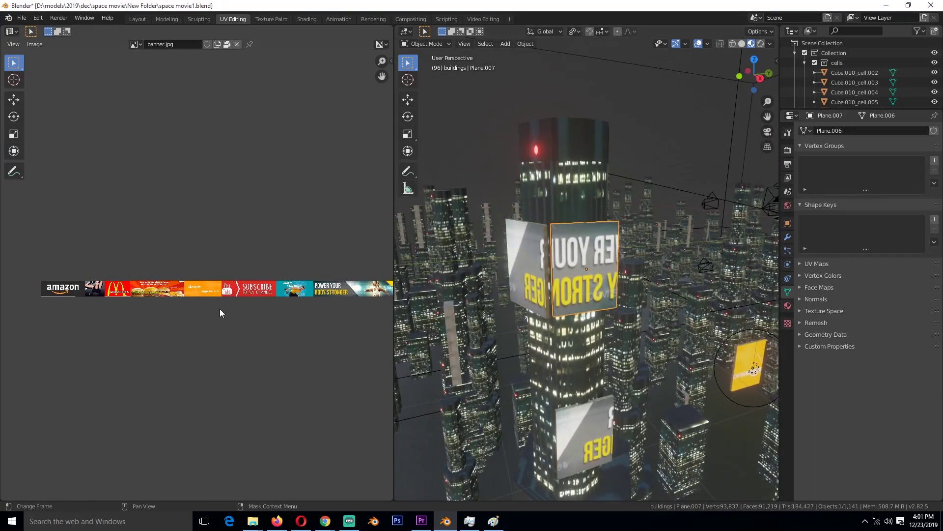
scroll(697, 335, down, 4)
middle_drag(696, 335, 737, 343)
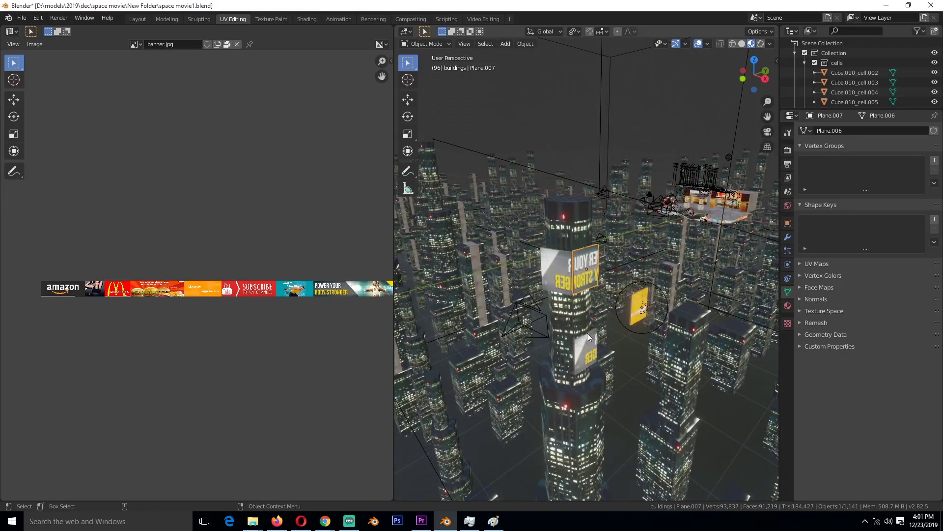
click(568, 276)
key(Tab)
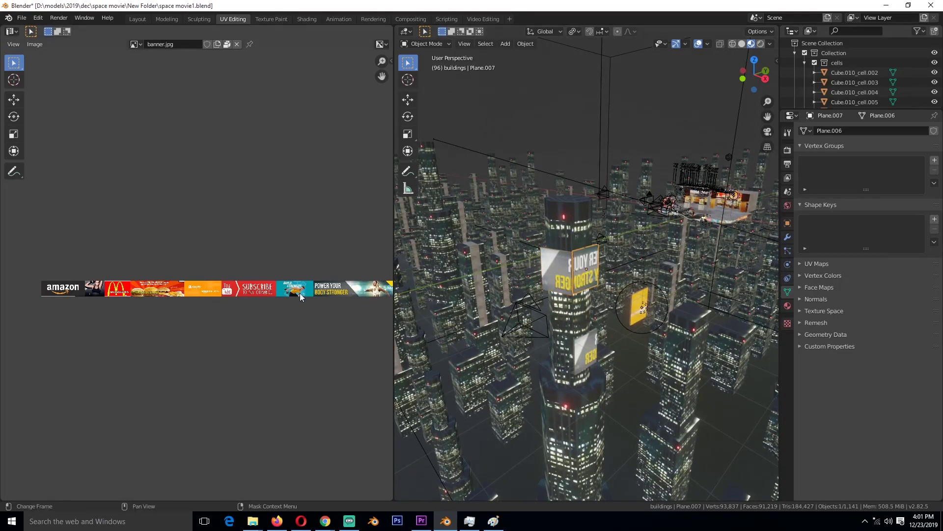
Slide the UVs of the upper billboard plane along X to show another part of the banner, and return to Object Mode
key(g)
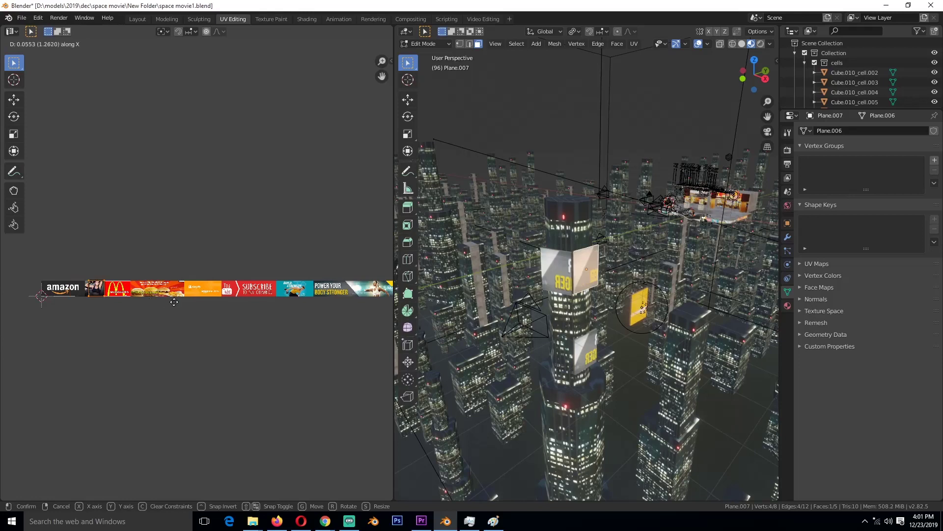
click(401, 301)
key(Tab)
middle_drag(511, 315, 561, 267)
scroll(568, 288, up, 3)
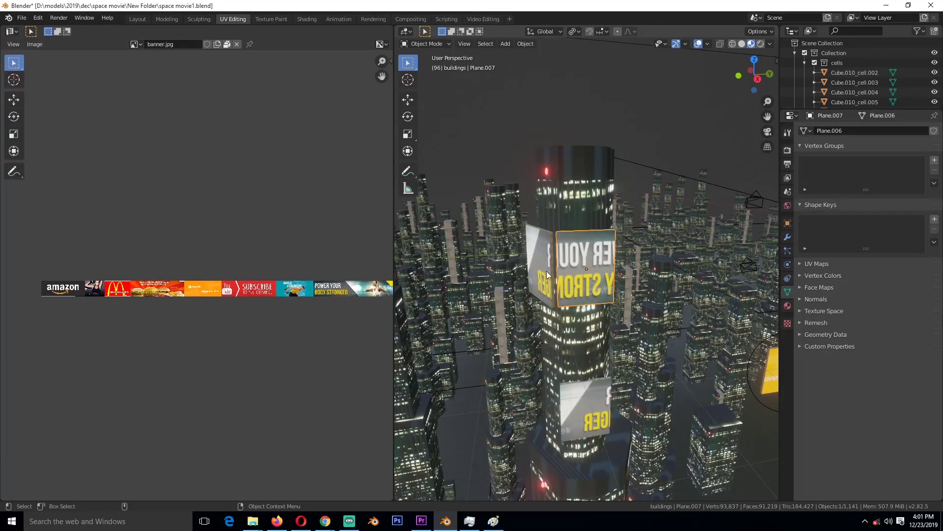
Mirror the UVs of both upper billboard planes along X so the banner text reads correctly, and return to Object Mode
key(Tab)
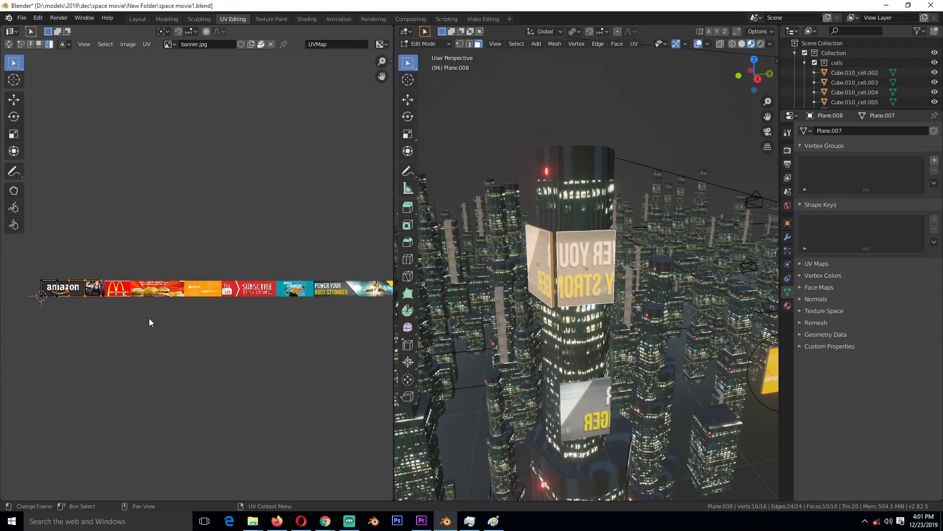
key(ctrl+m)
key(x)
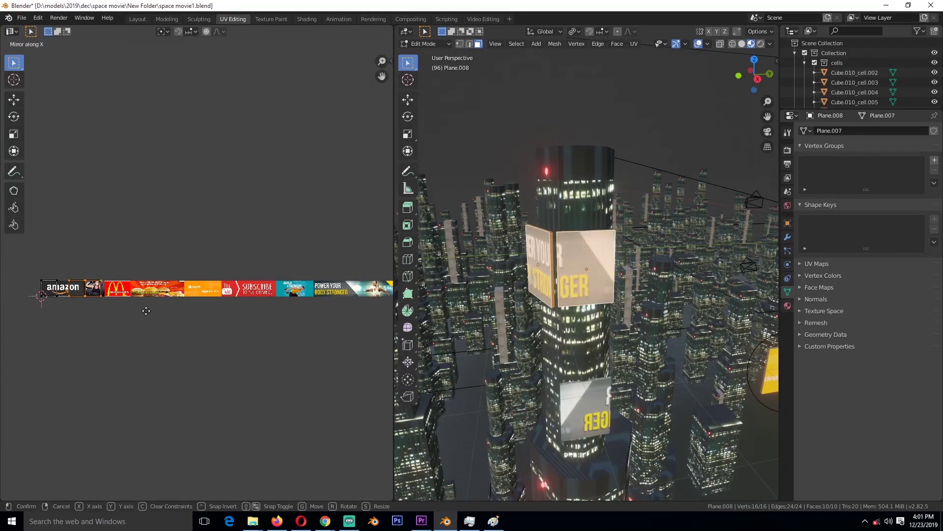
click(146, 310)
key(Tab)
Play the scrolling banners from frame 96 in short runs to frame 151, deselecting the billboard planes on the way
key(space)
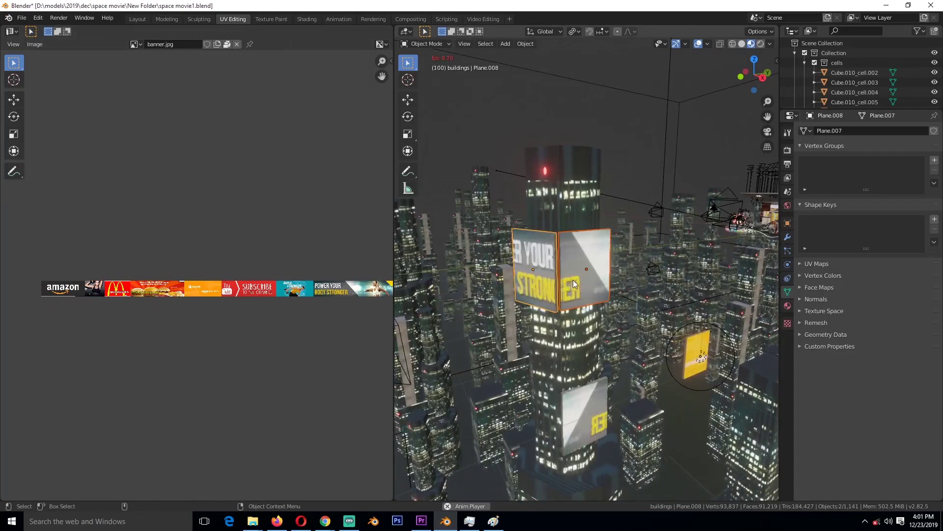
key(space)
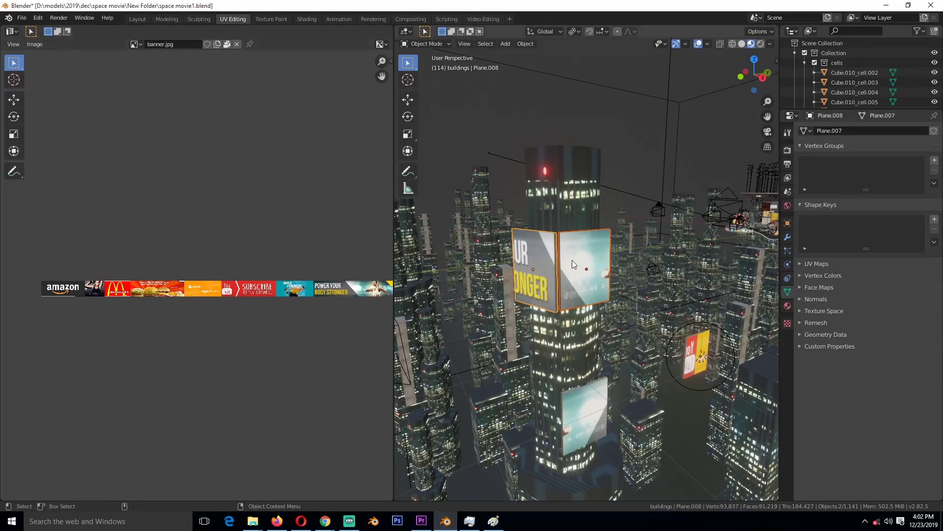
key(space)
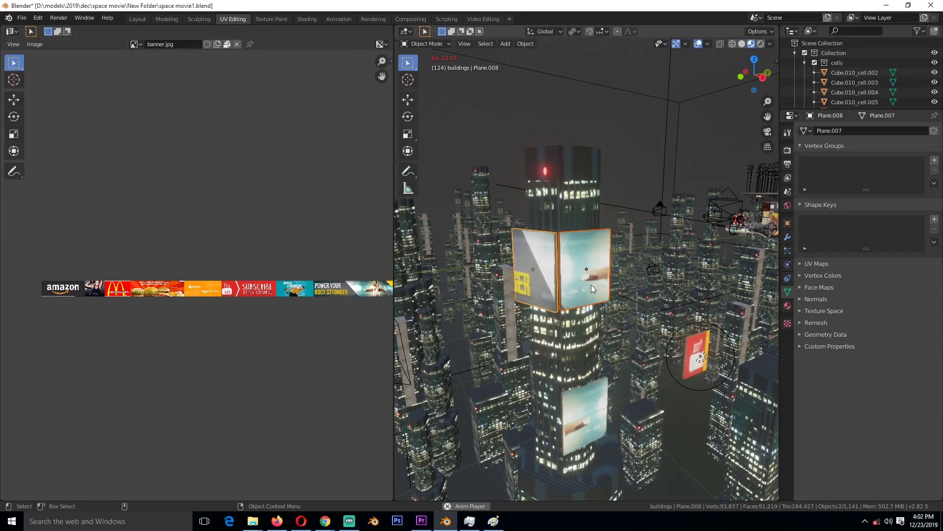
key(space)
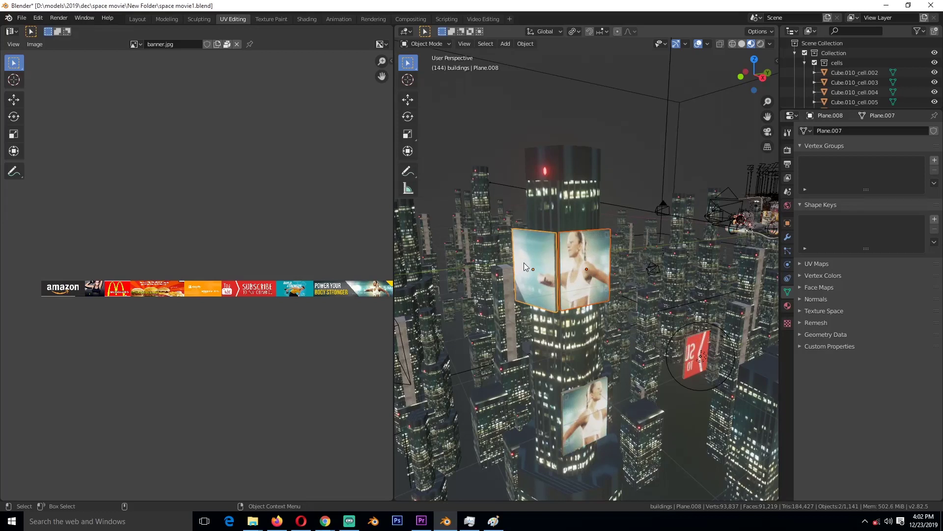
scroll(607, 298, down, 4)
middle_drag(607, 298, 618, 381)
click(647, 329)
key(space)
key(space)
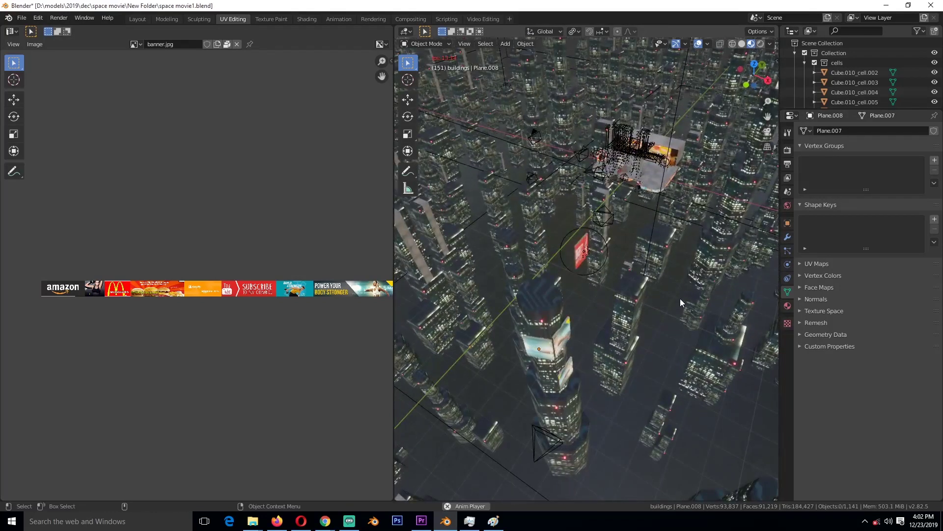
Switch to the Layout workspace, examine the floating gas station and hide the overlays in the large viewport
middle_drag(680, 299, 564, 235)
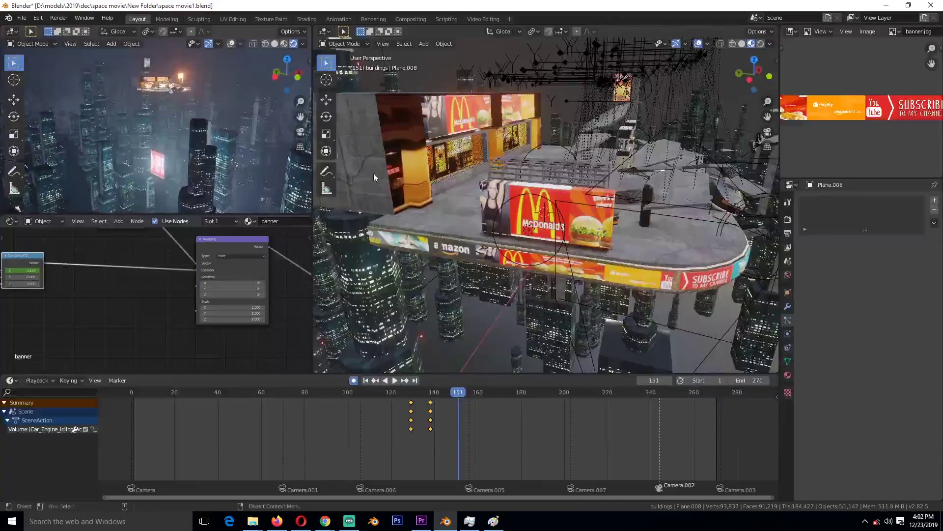
scroll(561, 220, up, 3)
scroll(561, 220, down, 3)
scroll(470, 297, up, 3)
middle_drag(471, 297, 658, 122)
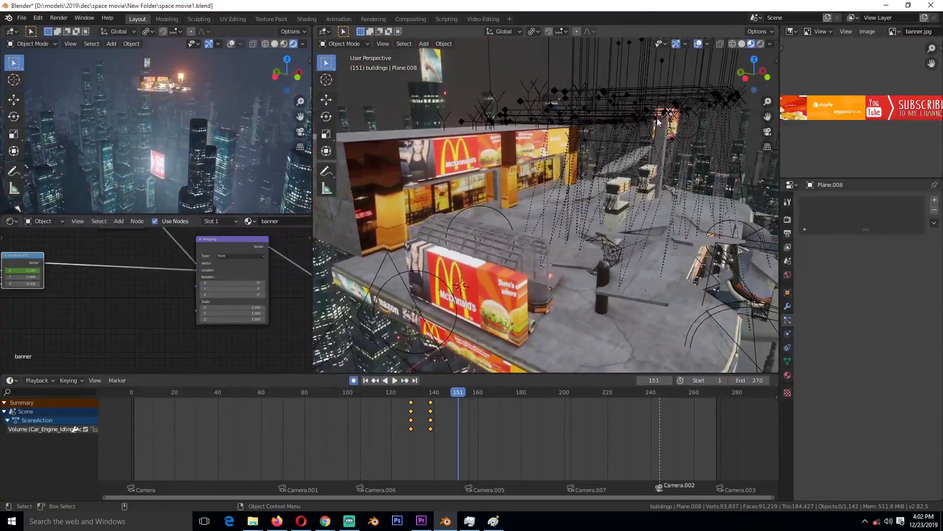
click(697, 44)
Set the playhead to frame 22 and play the gas station animation, stopping at frame 139
scroll(611, 126, down, 5)
middle_drag(594, 154, 508, 158)
scroll(507, 155, up, 3)
click(179, 392)
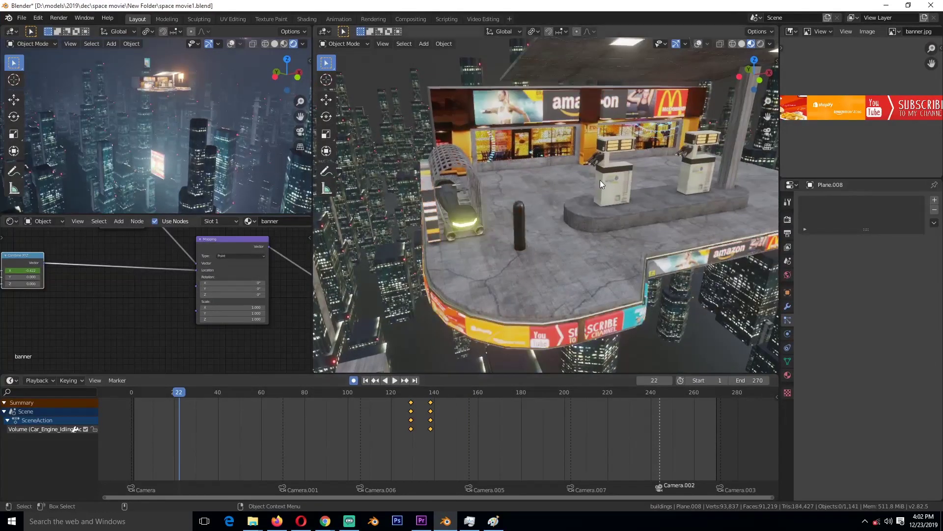
scroll(600, 180, down, 3)
middle_drag(600, 180, 627, 179)
key(space)
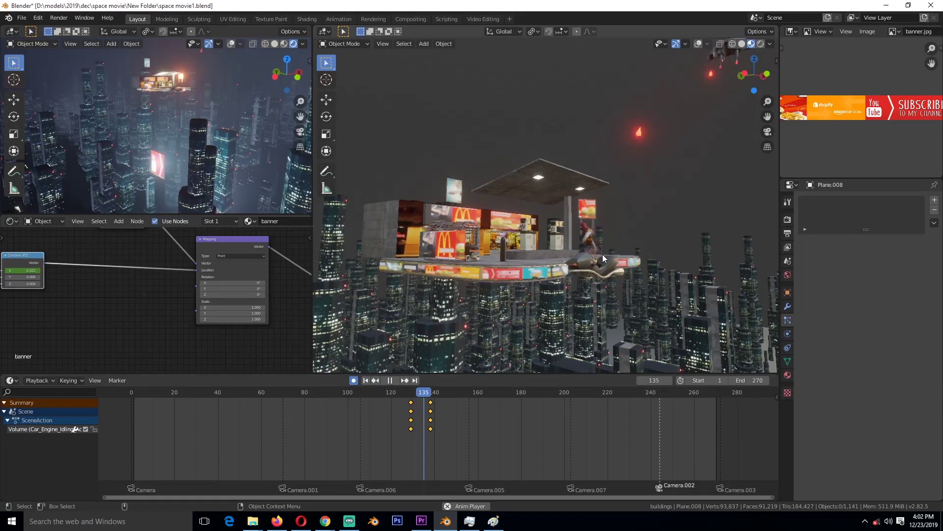
key(space)
Select the flying ship above the city and focus the view on it
scroll(697, 83, down, 4)
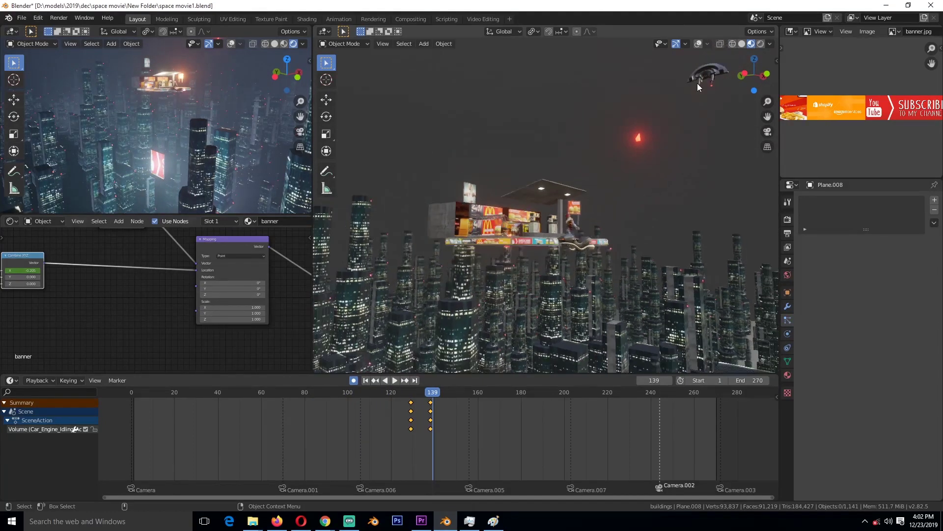
click(712, 68)
key(KP_Decimal)
middle_drag(712, 67, 443, 254)
Bring the view back to the gas station platform and play the animation from frame 139 to frame 244
click(448, 304)
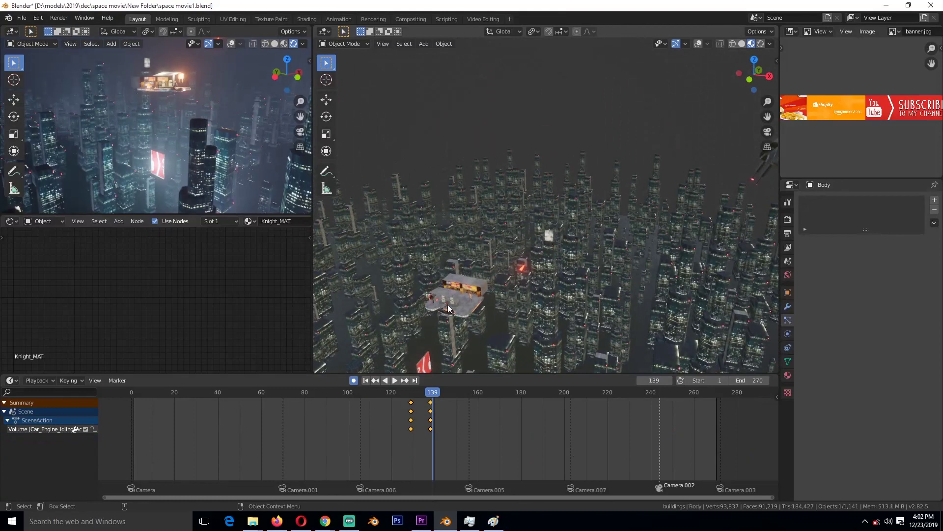
key(KP_Decimal)
key(space)
scroll(639, 269, down, 4)
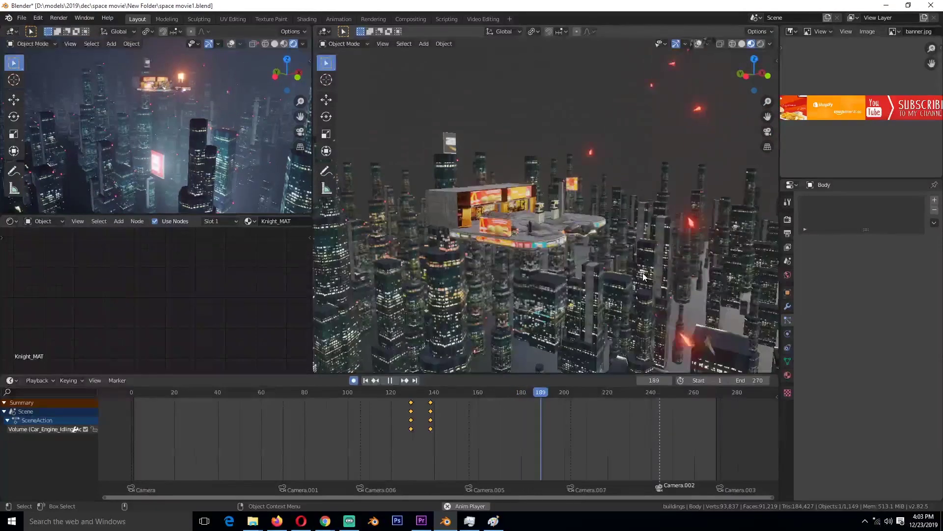
key(space)
shift+middle_drag(632, 244, 625, 215)
key(space)
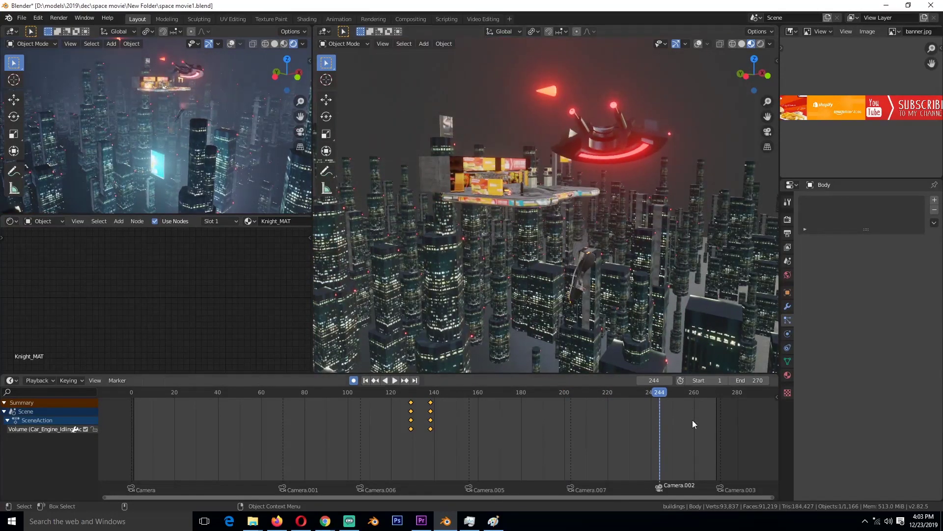
Continue the playback to frame 250, switch the viewport to the camera view and play a few more frames
key(space)
key(KP_0)
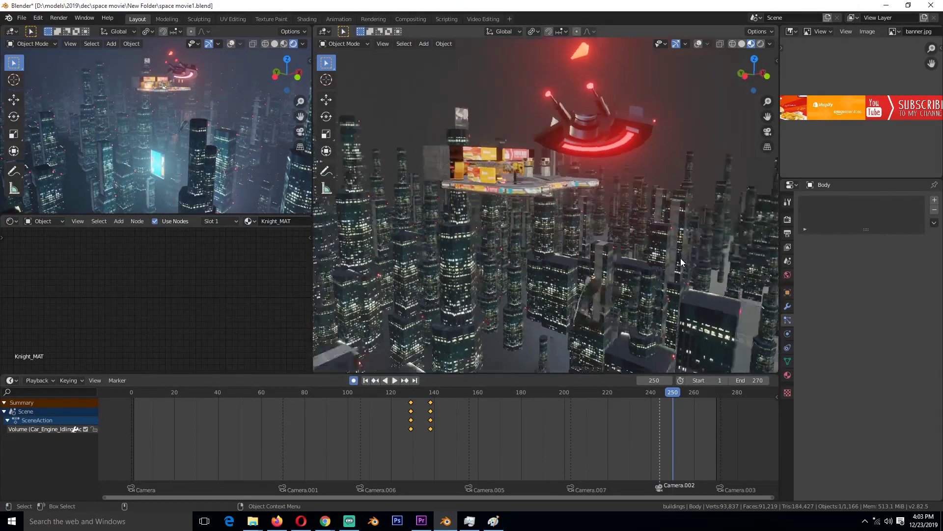
key(space)
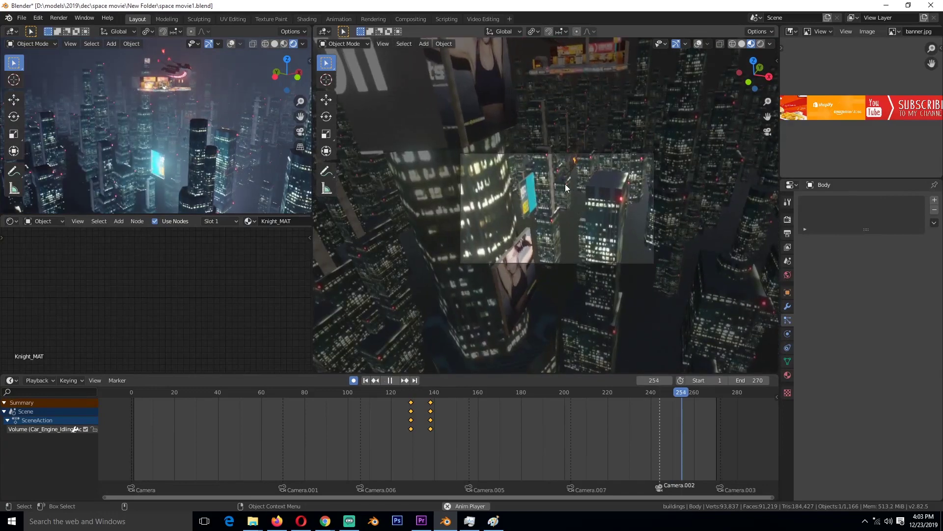
key(space)
Leave the camera view and set the playhead to frame 216 to inspect the ship and the damaged platform
middle_drag(473, 176, 586, 247)
scroll(586, 247, up, 4)
middle_drag(692, 157, 593, 261)
click(599, 456)
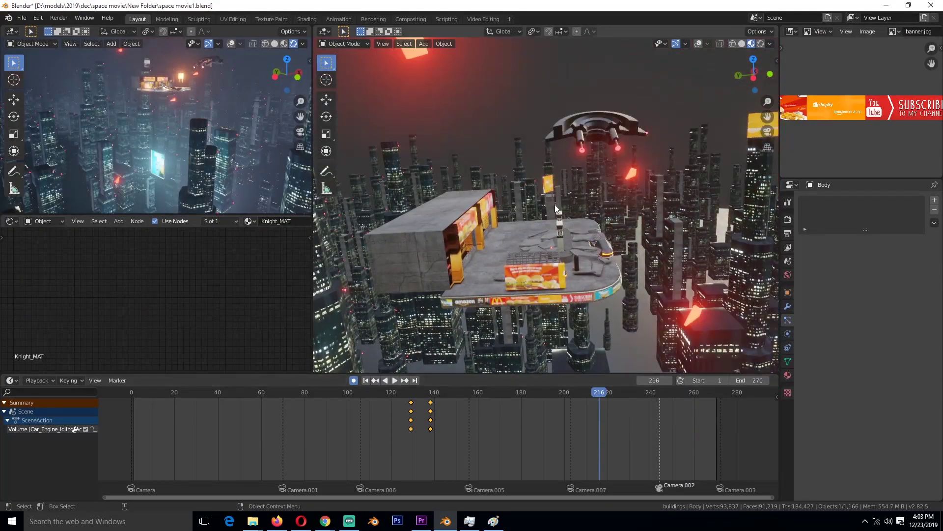
middle_drag(555, 204, 595, 208)
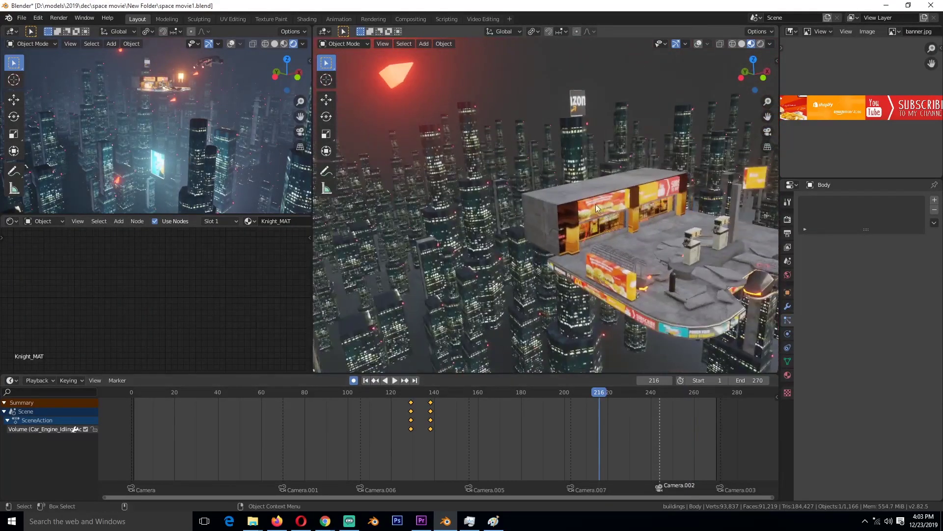
Scrub the playhead back to about frame 147, play the platform's break-up and stop at frame 156
right_click(547, 429)
scroll(620, 184, down, 2)
right_click(455, 426)
key(space)
mouse_move(455, 426)
right_down()
mouse_move(387, 429)
mouse_move(452, 423)
right_up()
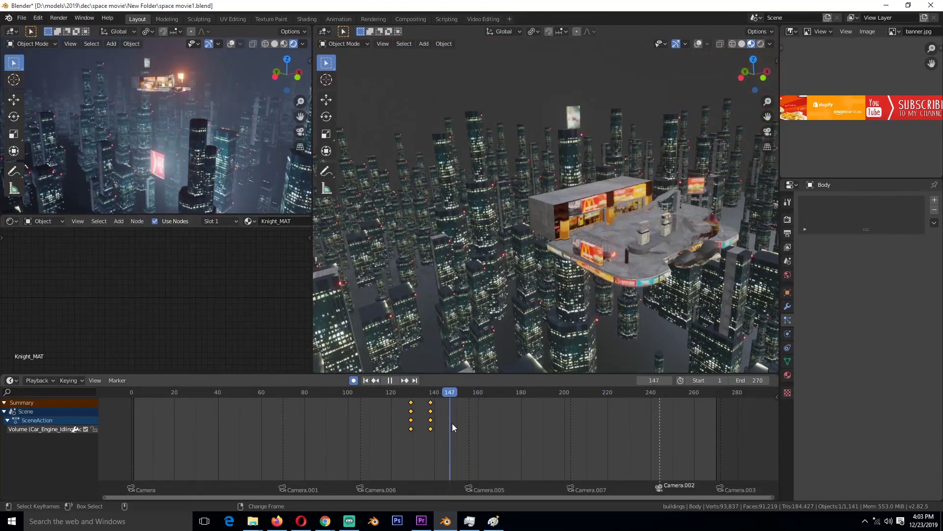
key(Escape)
Select a fuel pump on the platform, focus the view on it and play the animation on to frame 174
click(645, 232)
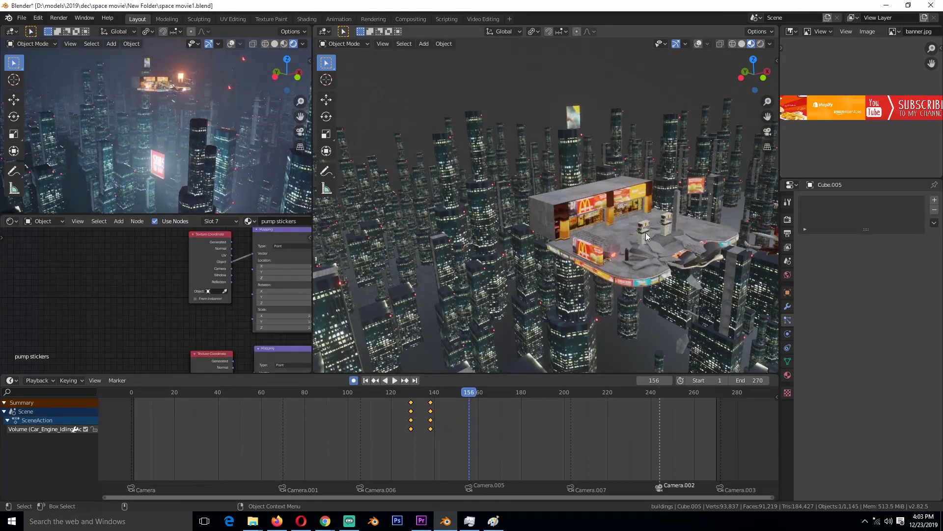
key(KP_Decimal)
middle_drag(645, 232, 584, 237)
key(space)
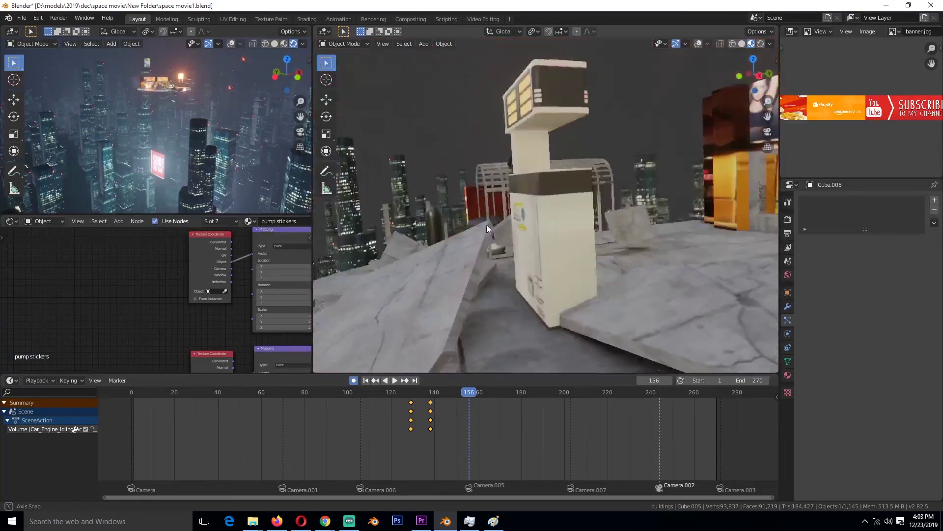
key(space)
Select the station building carrying the banner signs and focus the view on it
middle_drag(668, 189, 584, 248)
click(527, 190)
middle_drag(526, 190, 514, 204)
scroll(586, 213, up, 3)
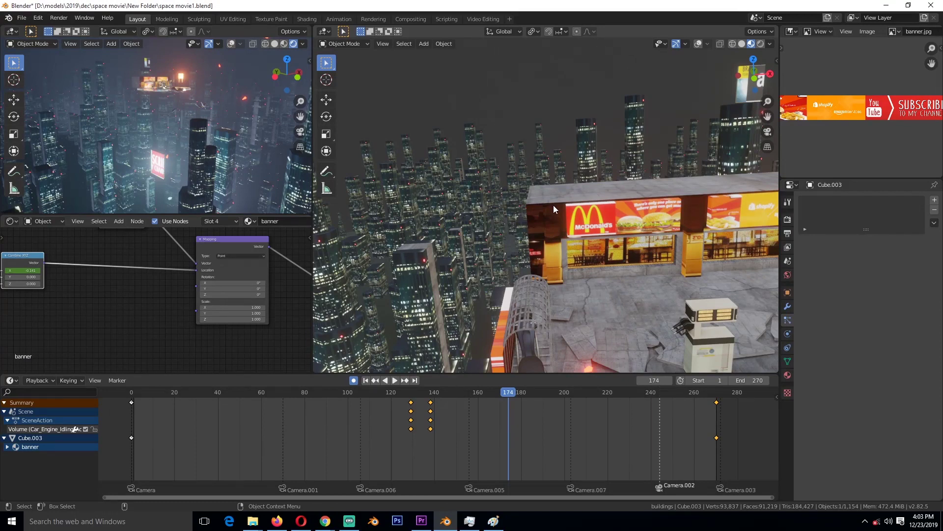
key(KP_Decimal)
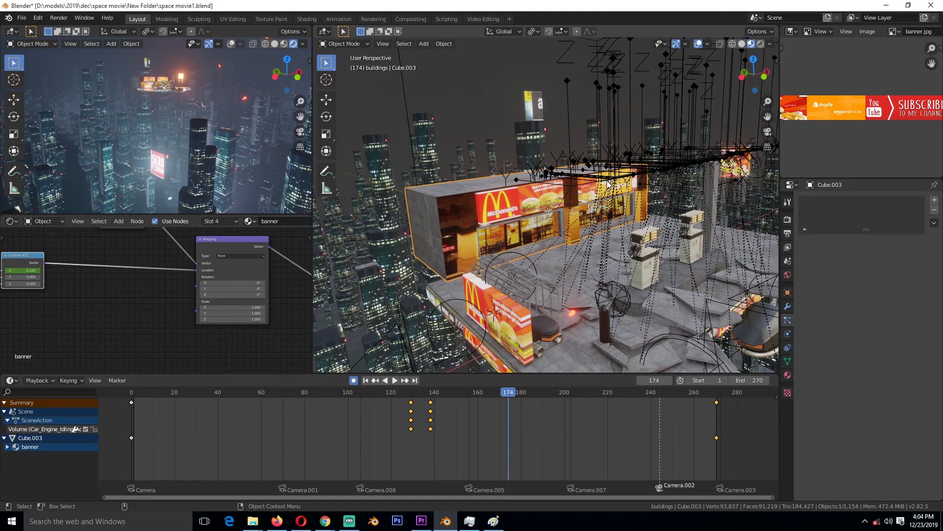
Pick an item above the gas station and hide the viewport overlays
scroll(608, 184, down, 4)
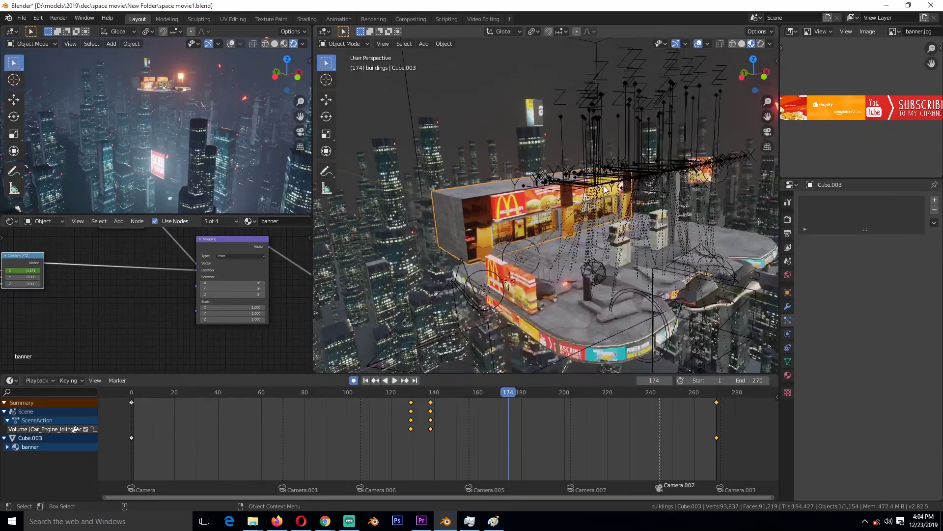
click(713, 81)
click(699, 45)
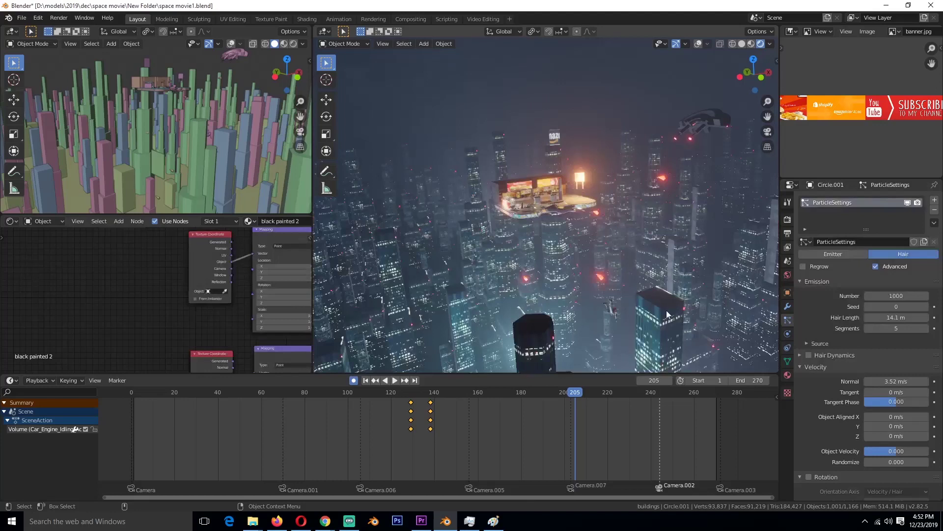
Examine the rendered foggy city and the floating station's burger banners up close
middle_drag(614, 248, 456, 227)
scroll(533, 161, up, 4)
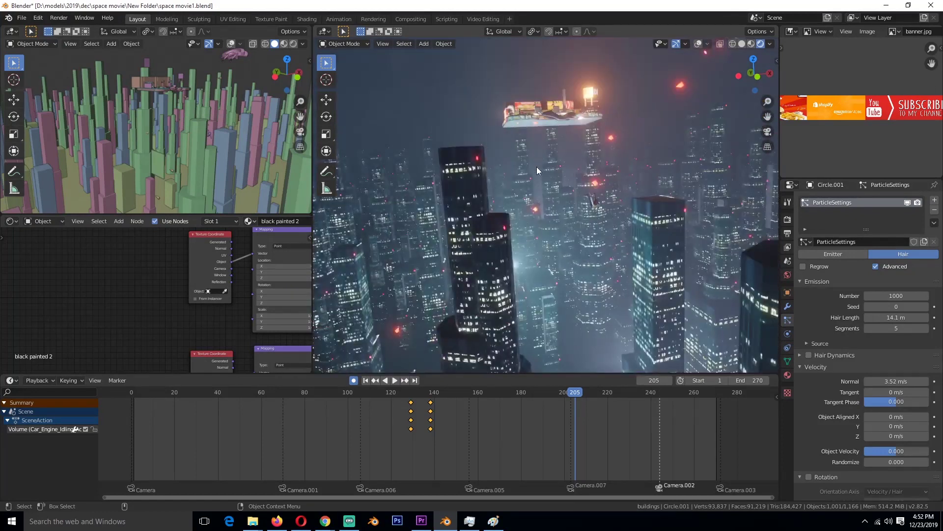
shift+middle_drag(536, 167, 538, 260)
scroll(472, 264, up, 3)
scroll(539, 260, up, 6)
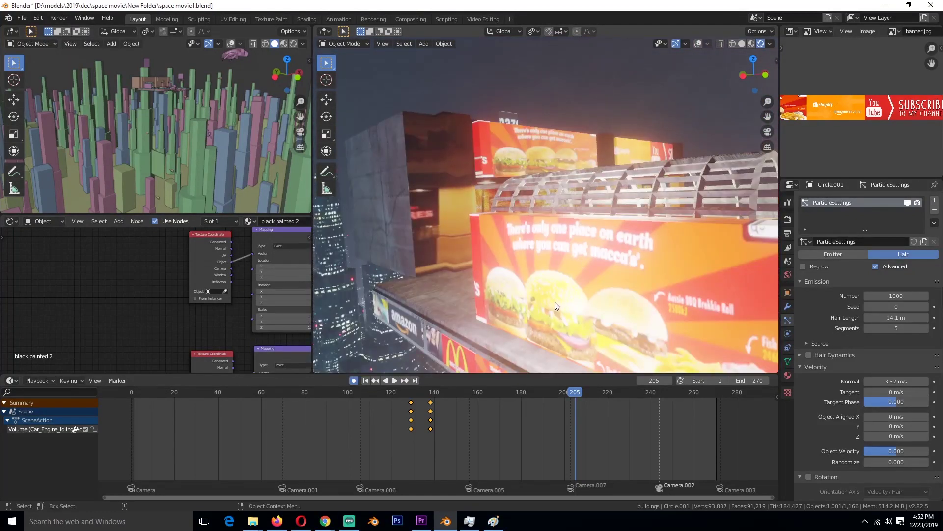
Set the playhead to frame 193 and view the whole rendered city around the floating station
scroll(557, 297, down, 3)
shift+right_drag(566, 416, 548, 414)
scroll(583, 225, down, 10)
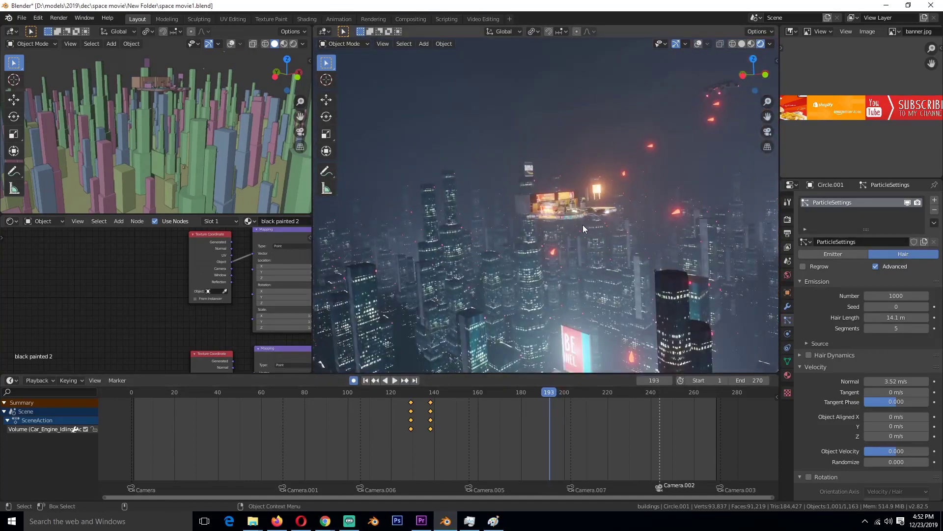
middle_drag(582, 225, 559, 229)
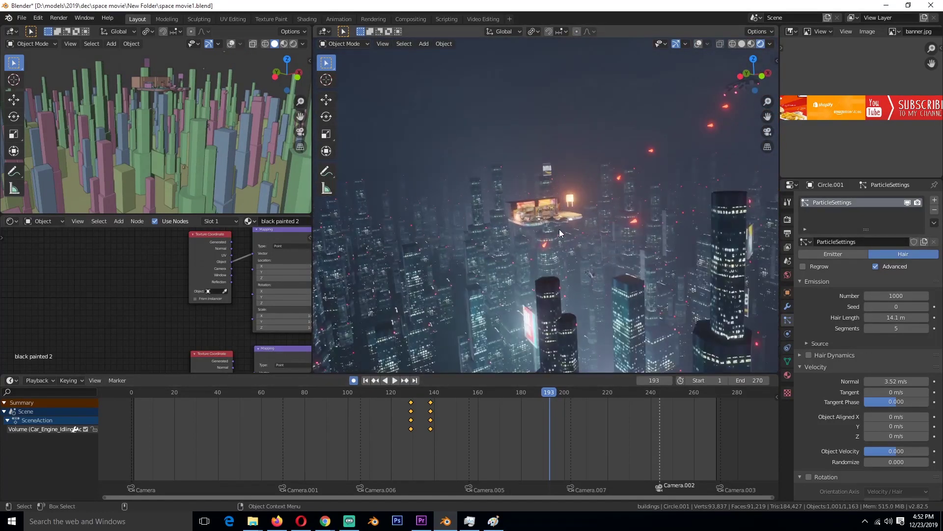
Show the BlenderMoney YouTube channel in Firefox and the mega city product on Gumroad in Opera, and return to Blender
click(277, 520)
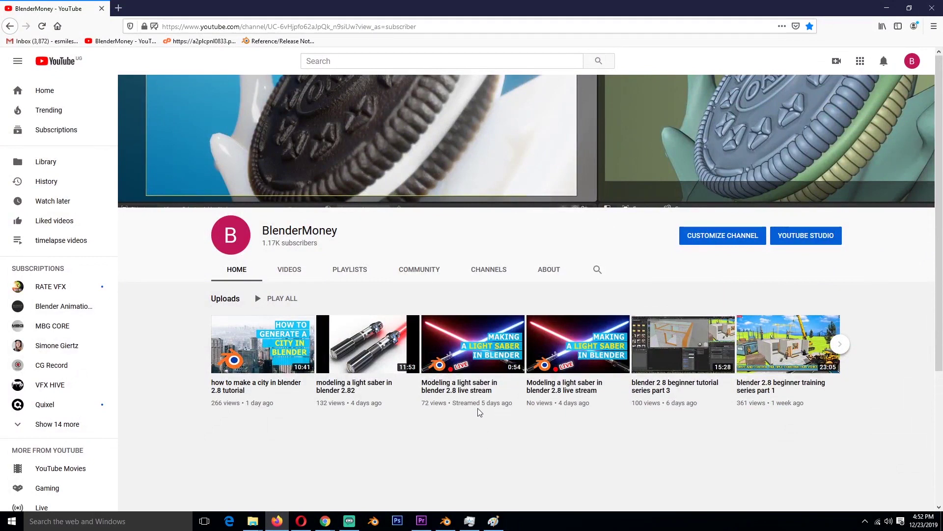
click(446, 521)
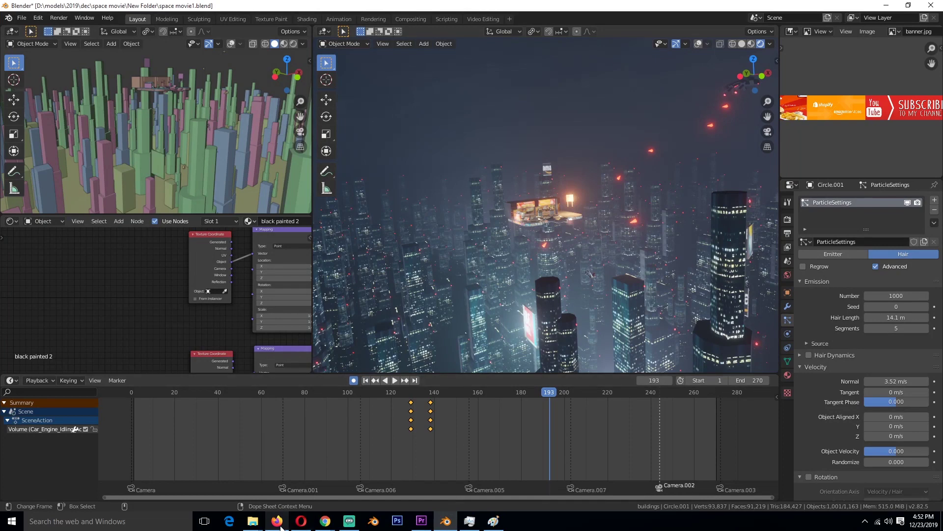
click(301, 520)
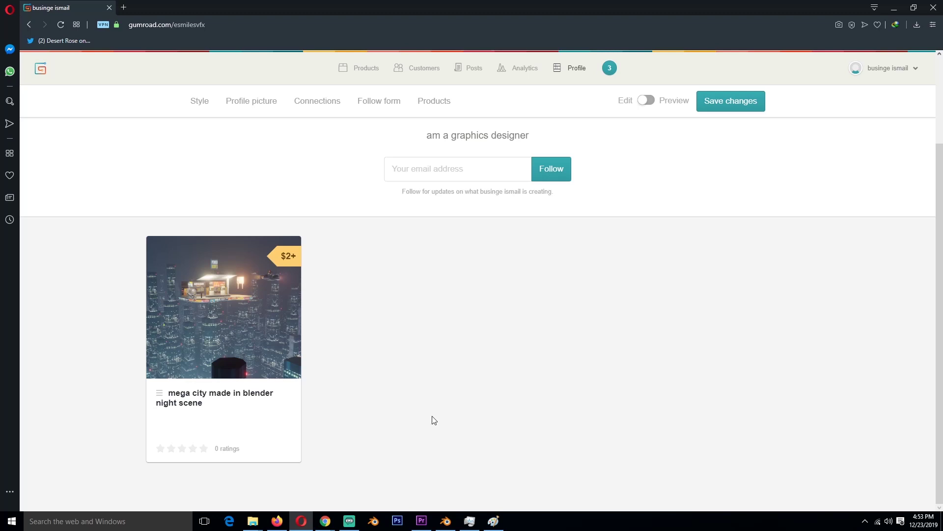
click(894, 8)
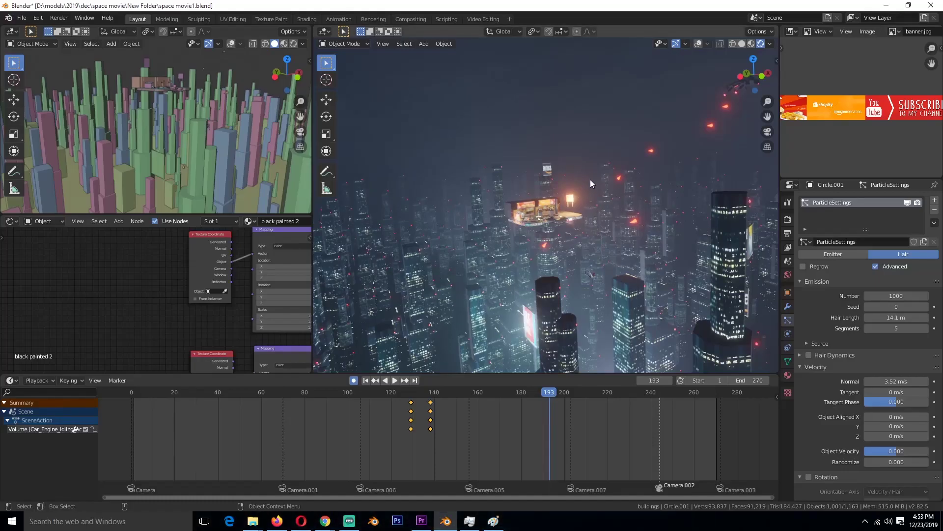
View the rendered city from farther above, briefly show the YouTube channel in Firefox and return to Blender
shift+middle_drag(590, 179, 605, 110)
middle_drag(586, 170, 469, 231)
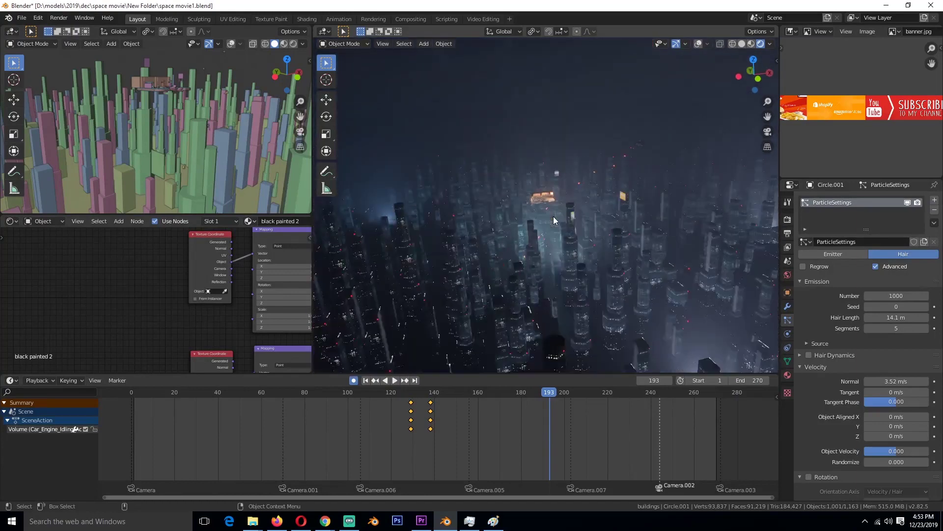
click(282, 522)
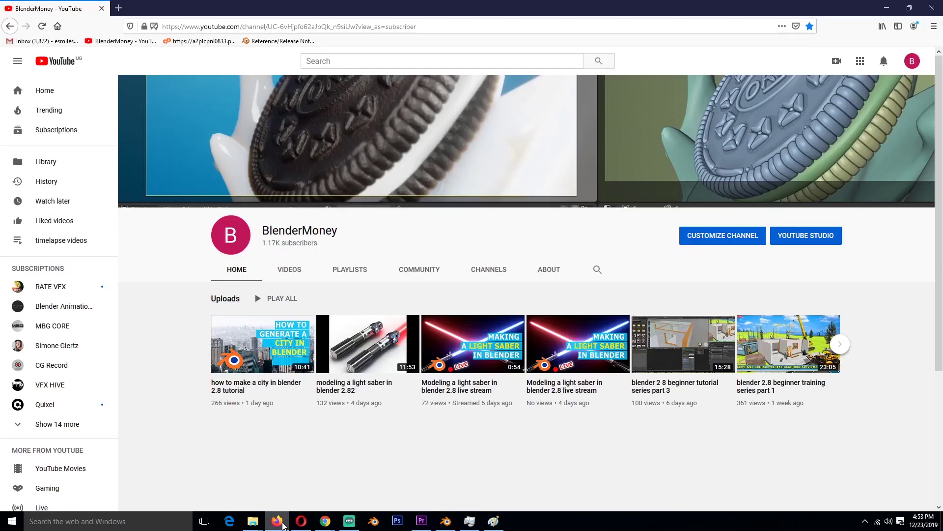
click(282, 522)
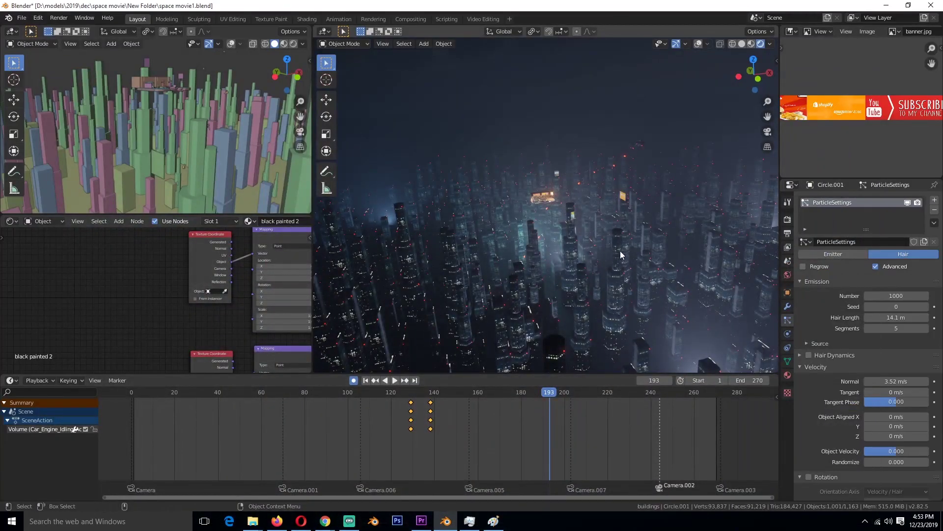